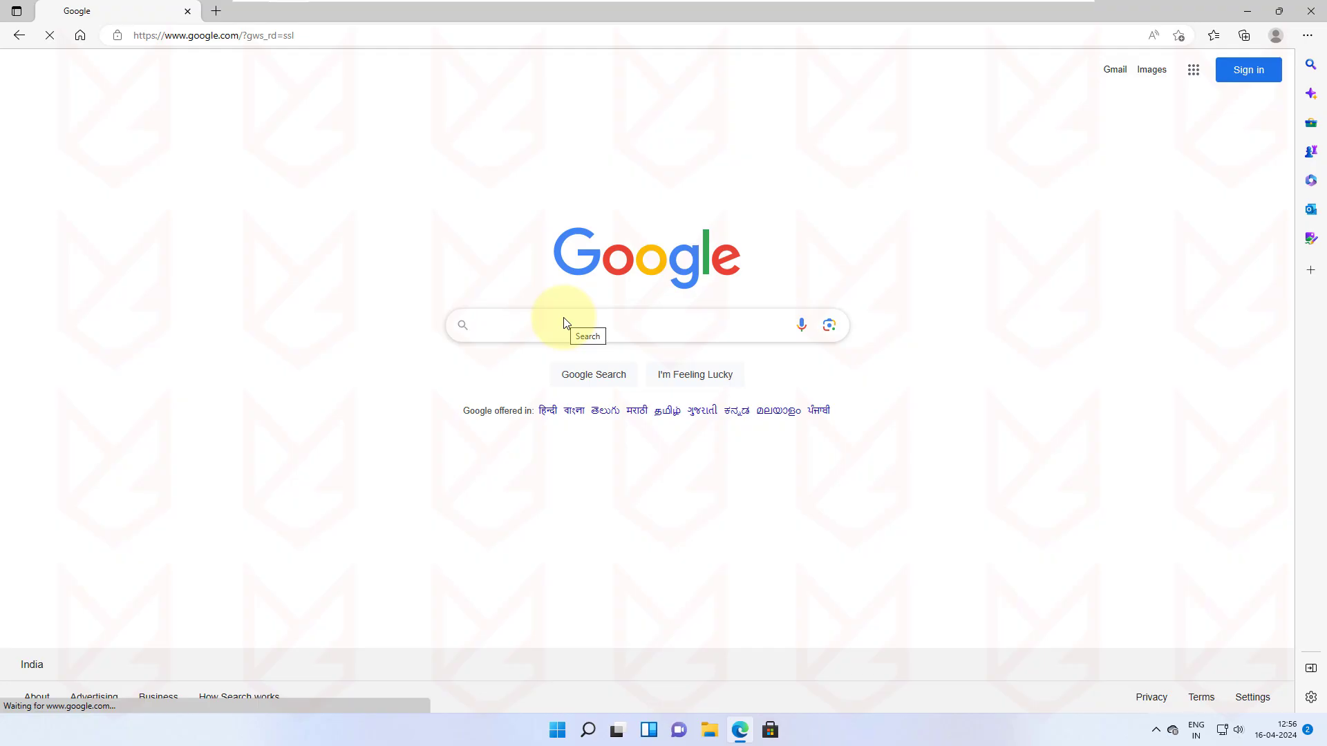
# Step: Search Google for 'need for speed hot pursuit 2 crack download' and open the LoneBullet result
pyautogui.click(565, 322)
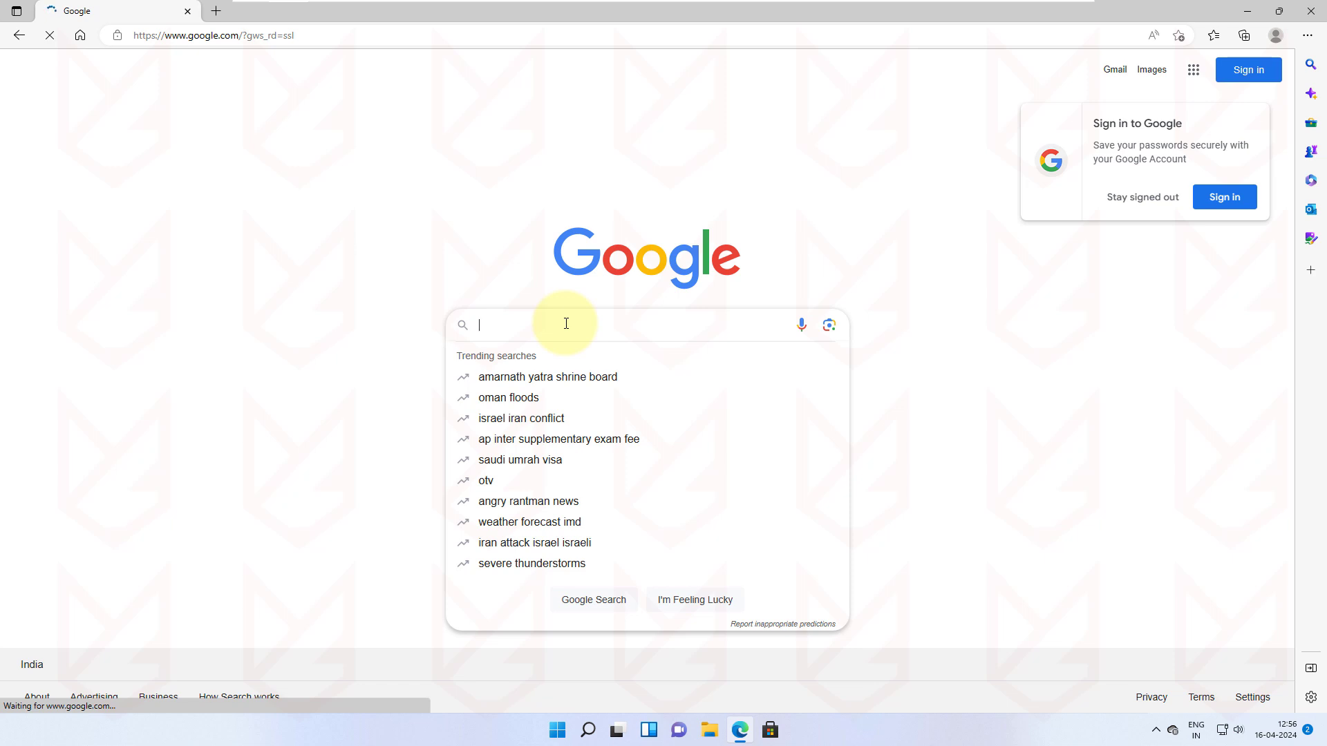
pyautogui.write('need for speed hot pursuit')
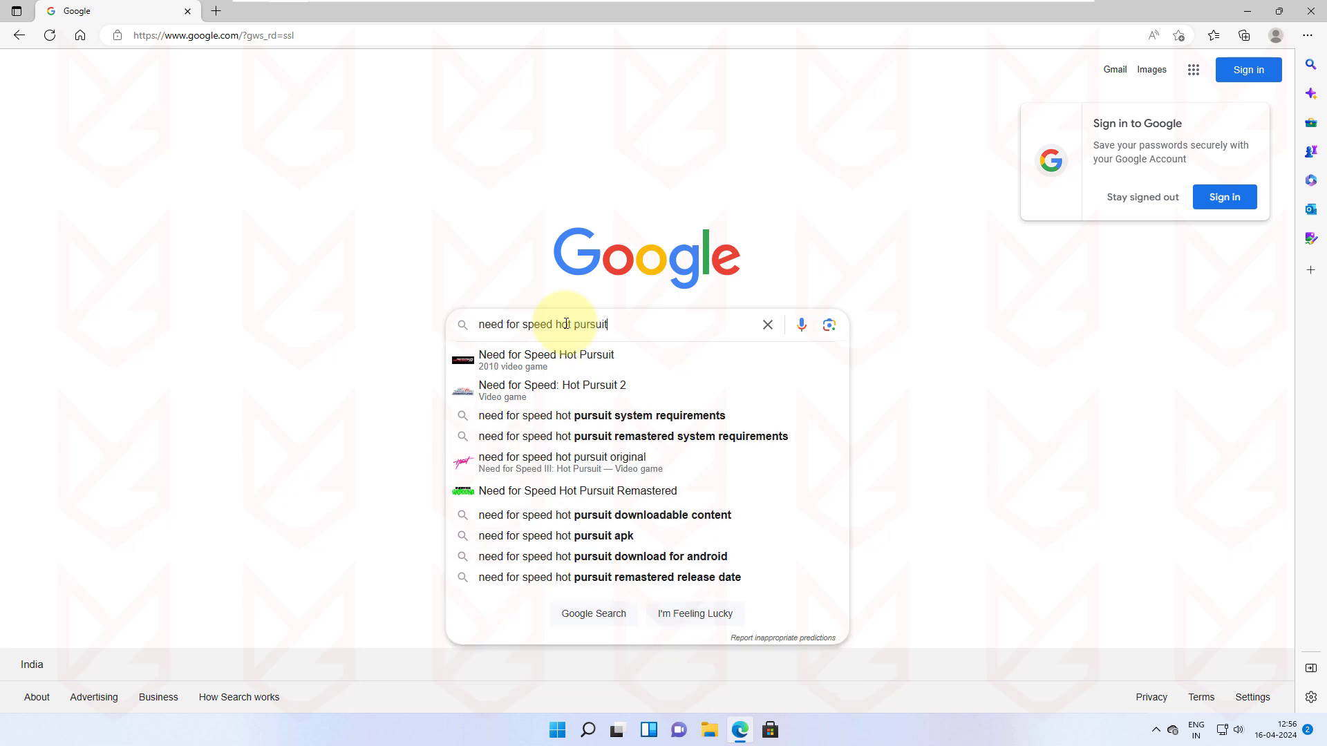
pyautogui.write(' 2 crack download')
pyautogui.press('Return')
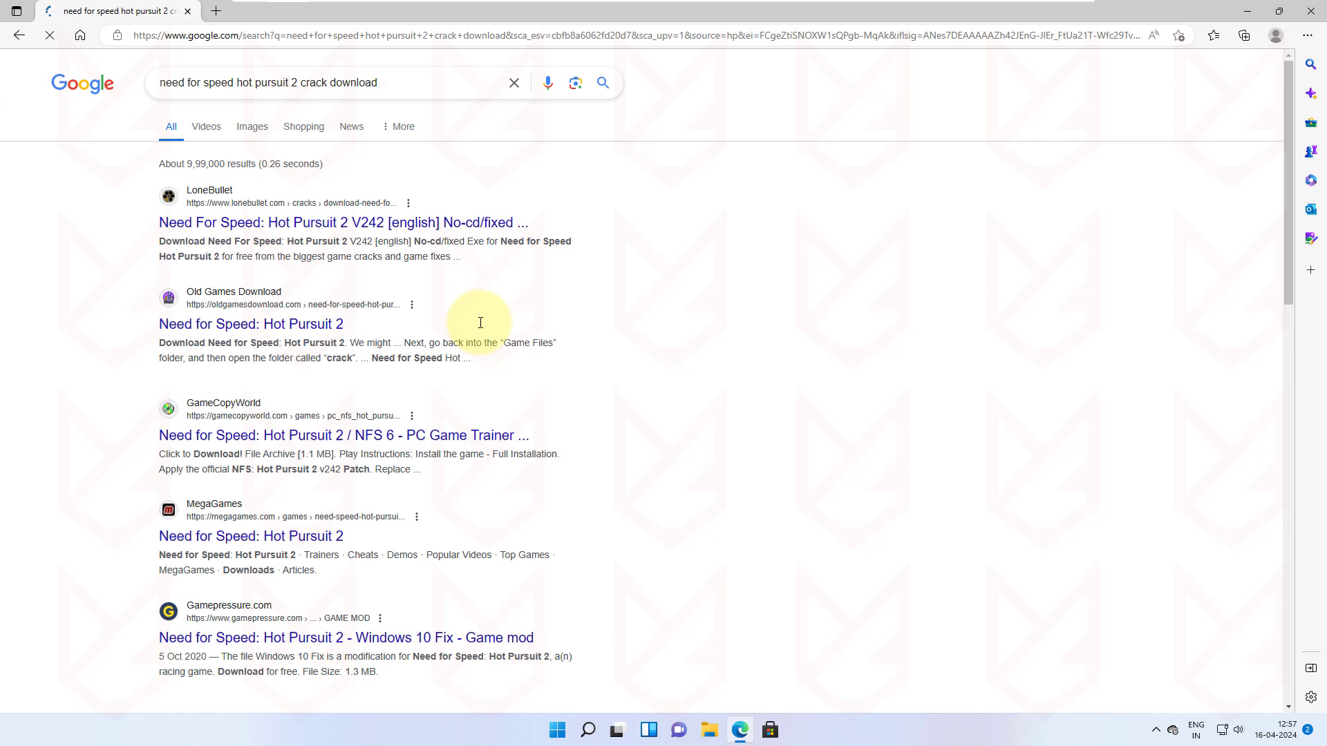
pyautogui.keyDown('ctrl'); pyautogui.click(231, 226); pyautogui.keyUp('ctrl')
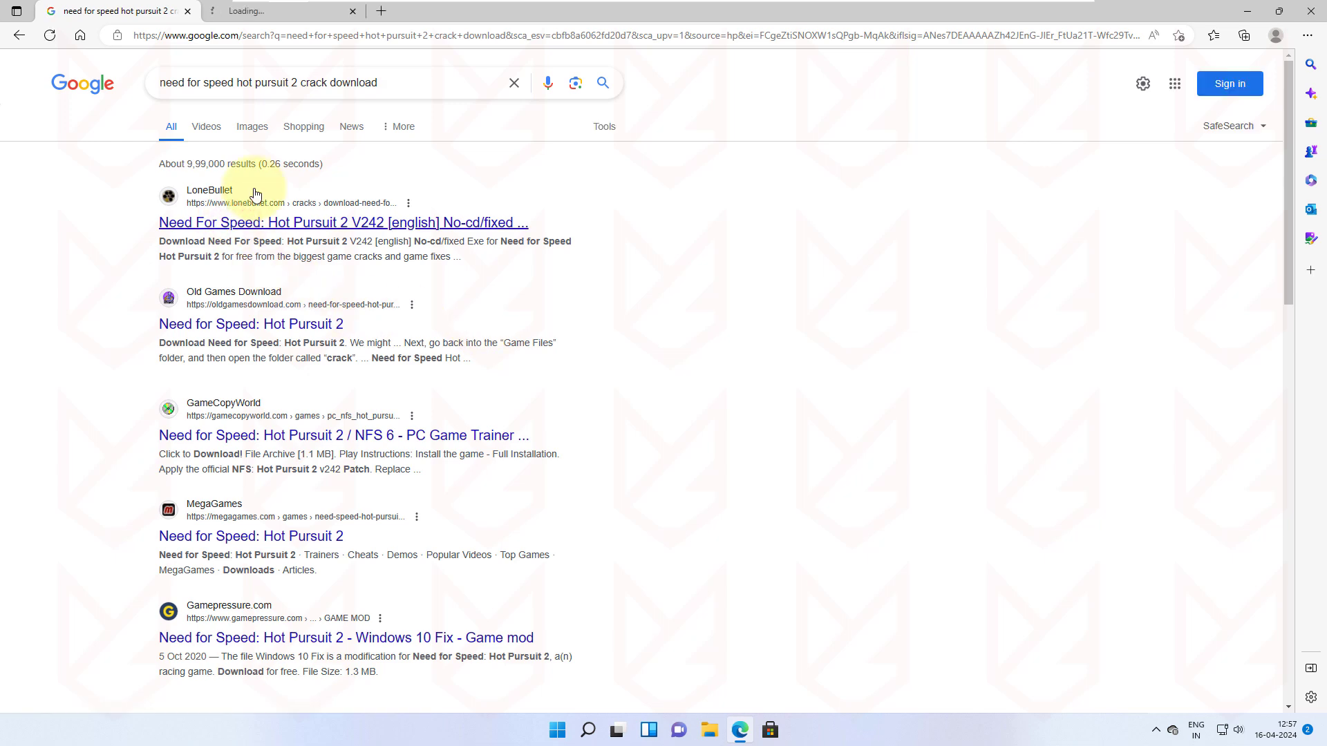
# Step: Download need-for-speed-hot-pursuit-2-v242-english-no-cdfixed-exe.rar from LoneBullet, dismissing the ad along the way
pyautogui.click(294, 19)
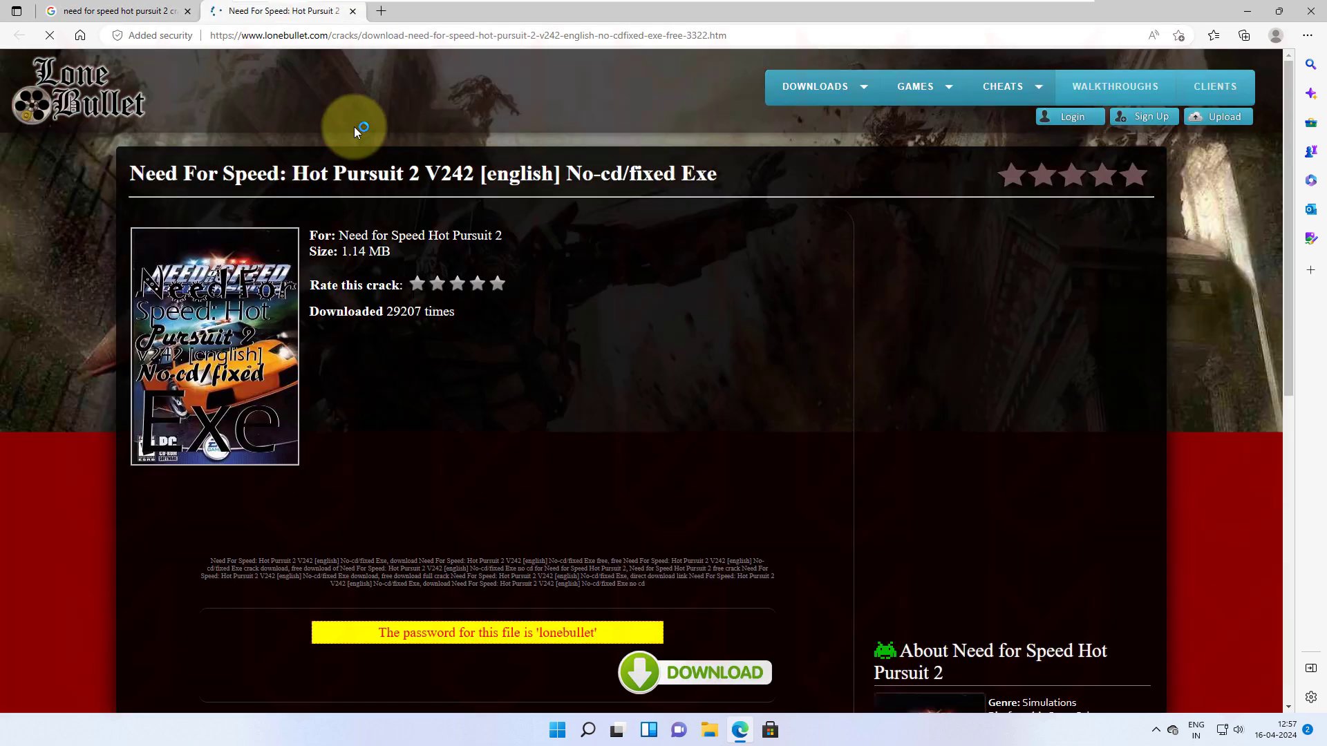
pyautogui.scroll(-1, 483, 415)
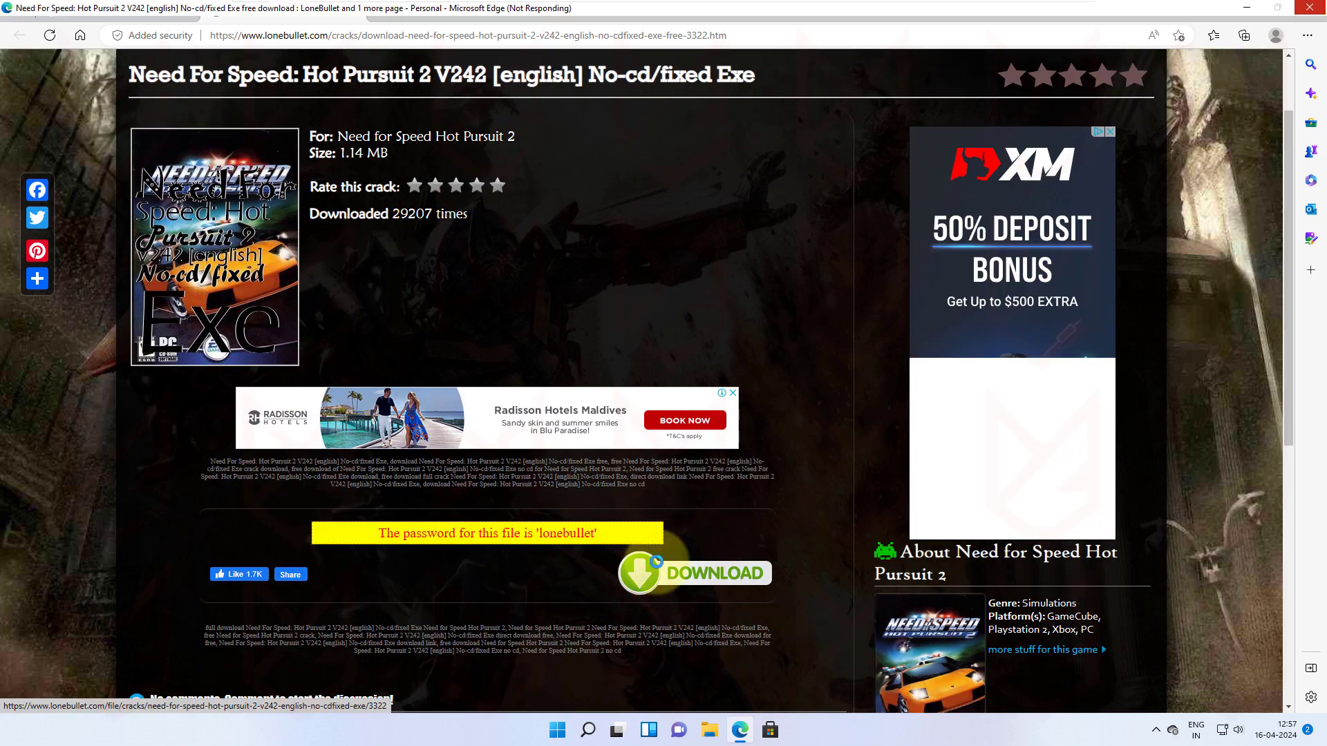
pyautogui.click(641, 579)
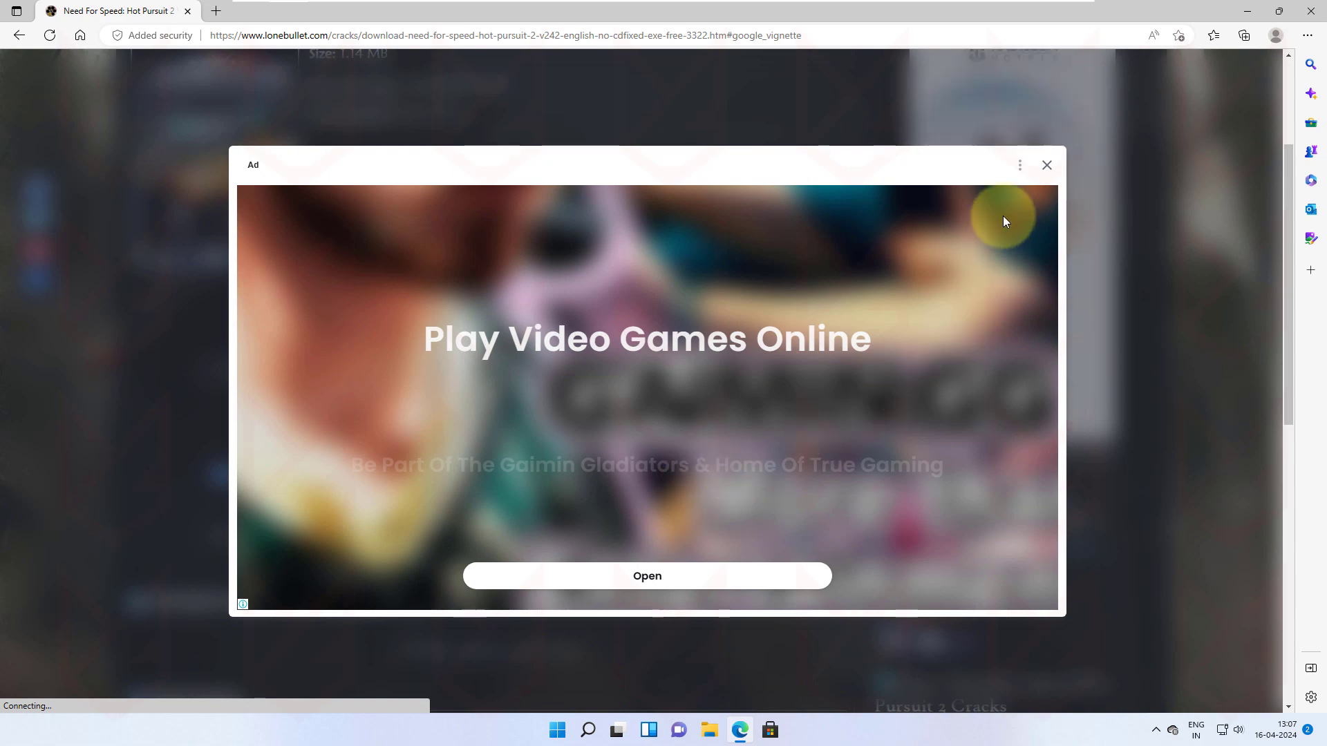
pyautogui.click(1045, 167)
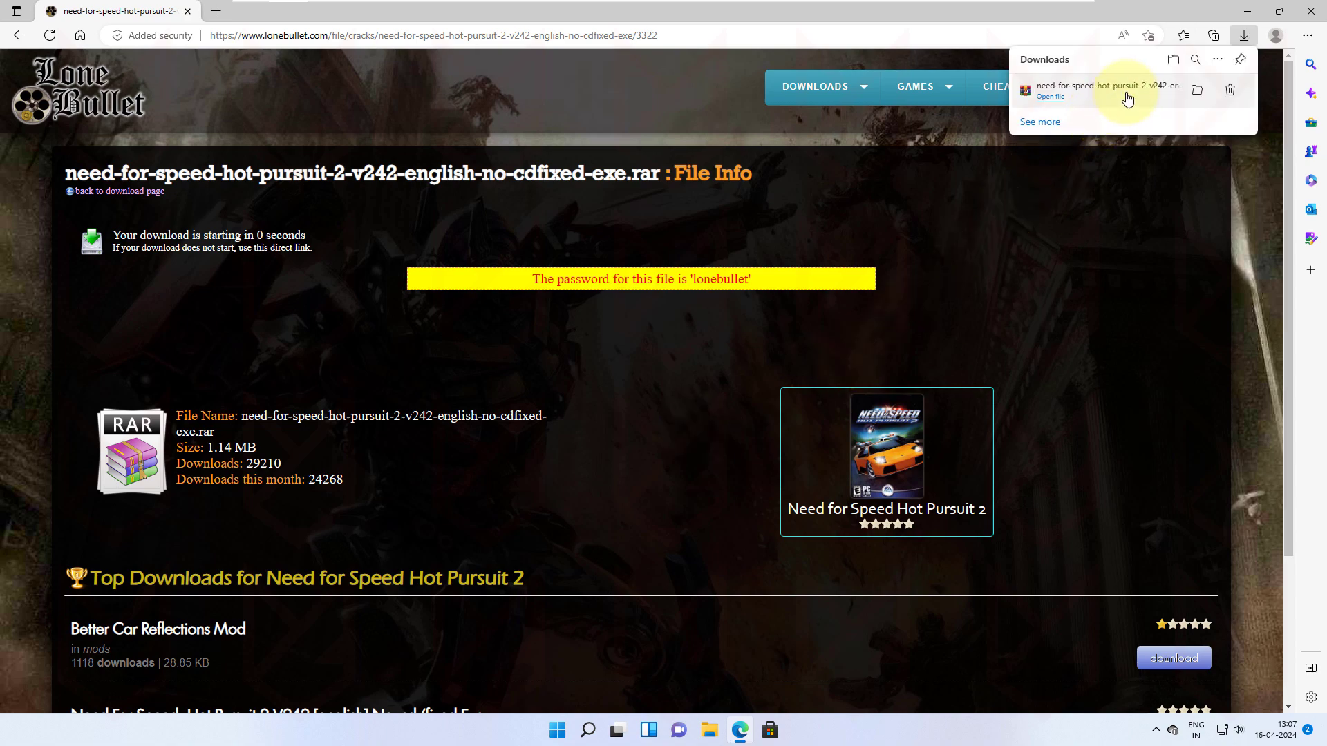
pyautogui.click(1197, 94)
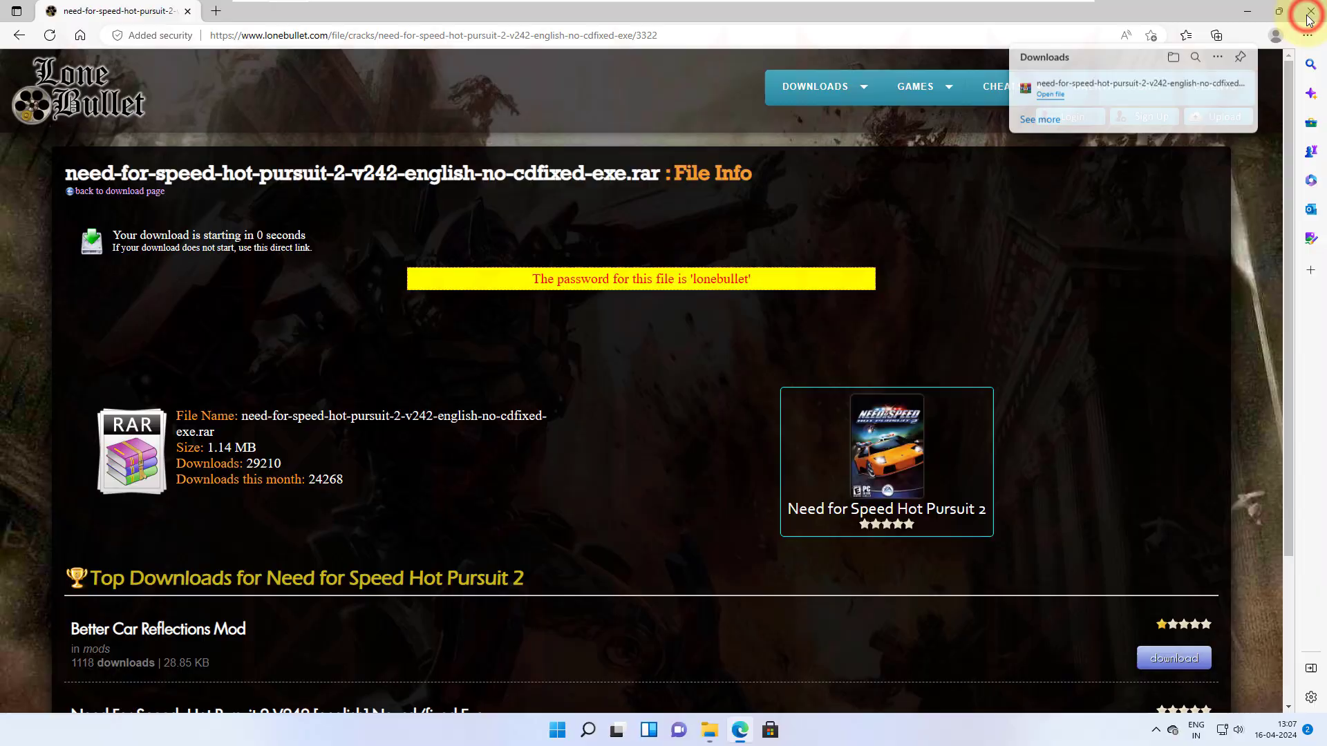
# Step: Open the downloaded crack archive and its inner RAR in WinRAR, entering the archive password
pyautogui.click(1247, 11)
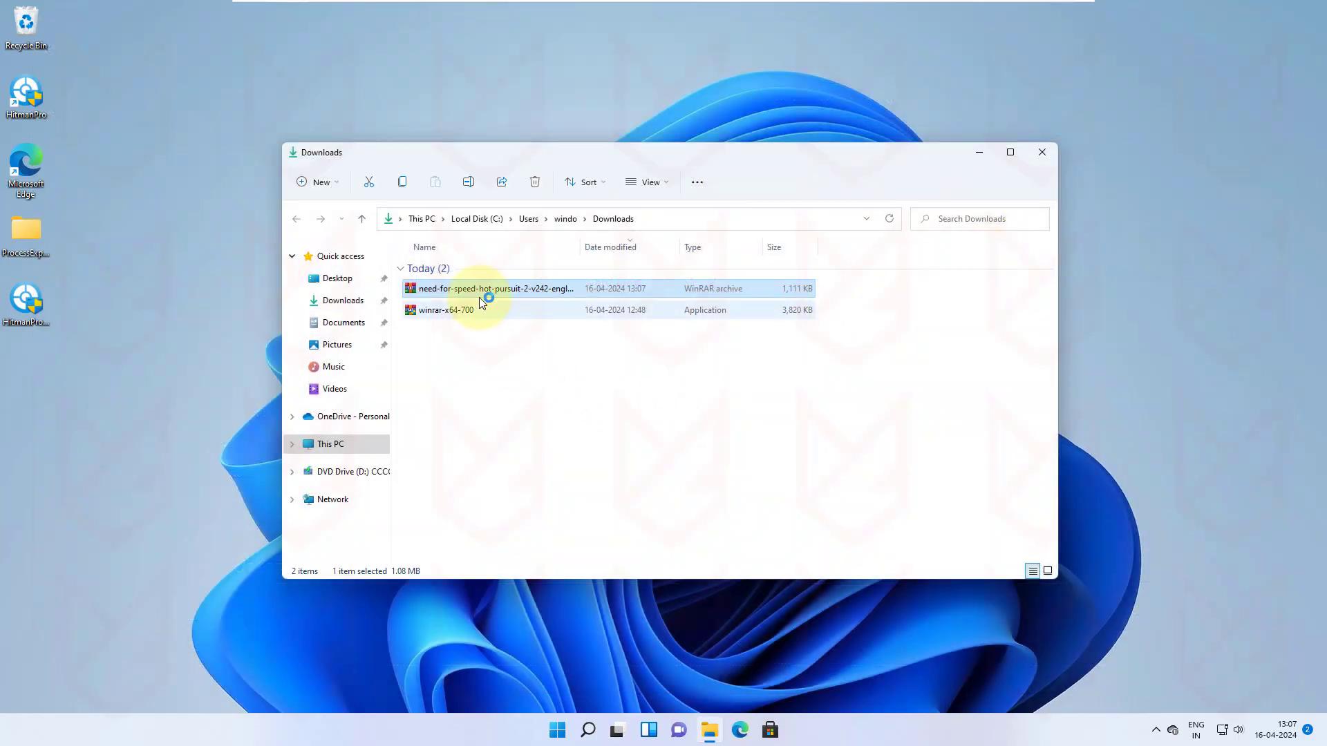
pyautogui.click(520, 291)
pyautogui.doubleClick(520, 291)
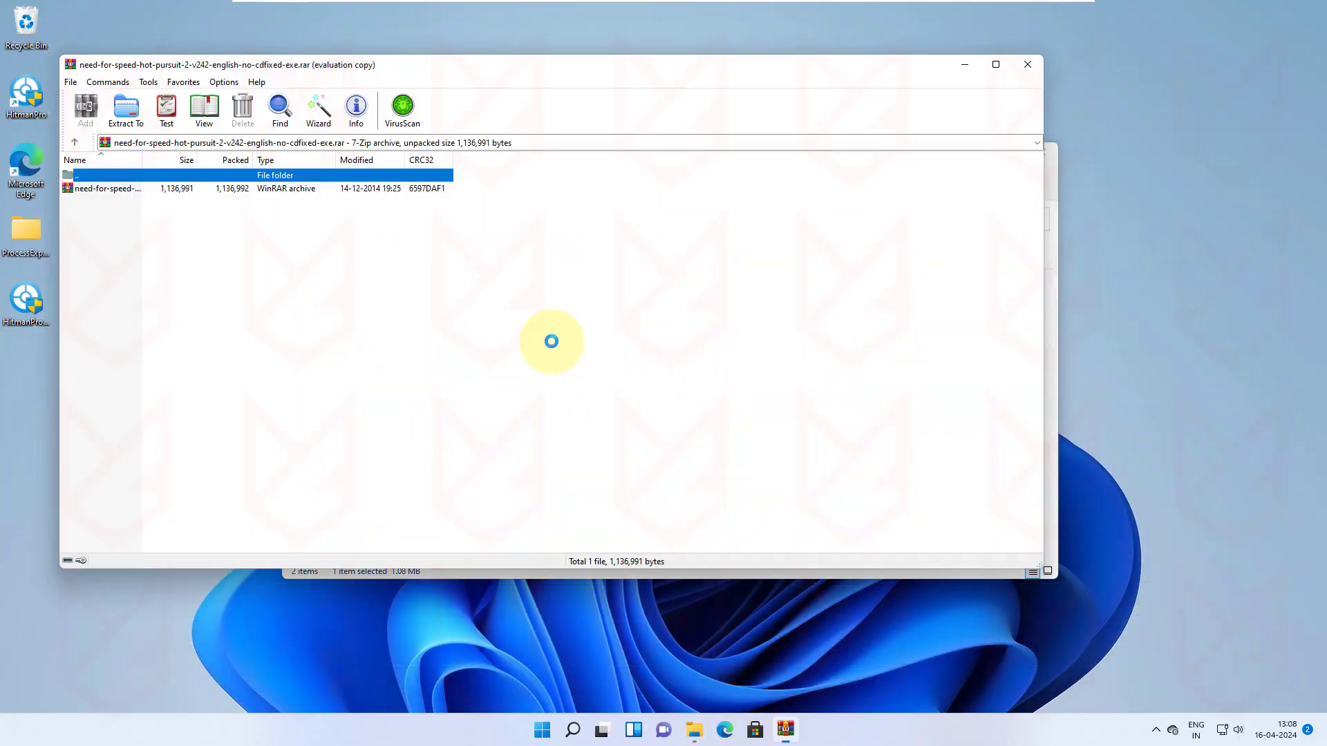
pyautogui.doubleClick(106, 188)
pyautogui.hotkey('ctrl', 'v')
pyautogui.press('Return')
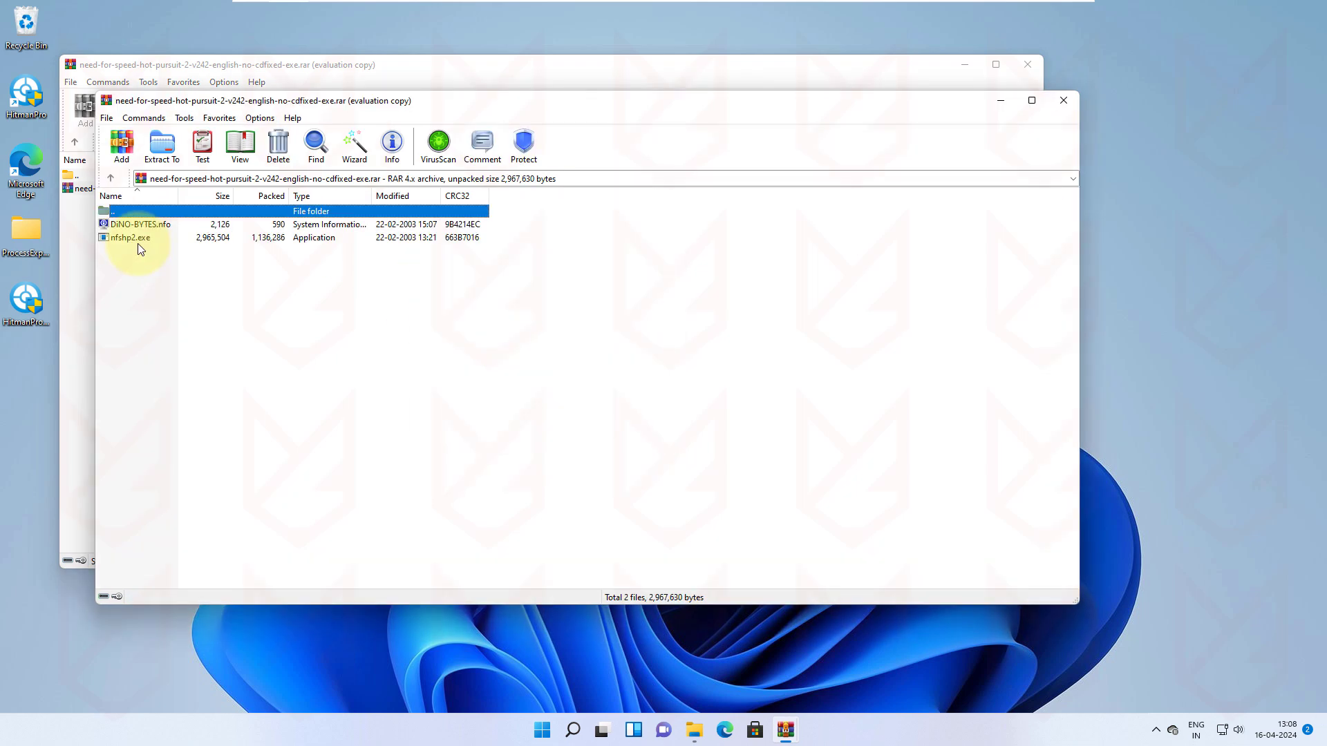
# Step: Extract nfshp2.exe to the desktop and reposition its icon
pyautogui.rightClick(142, 242)
pyautogui.click(186, 260)
pyautogui.click(965, 64)
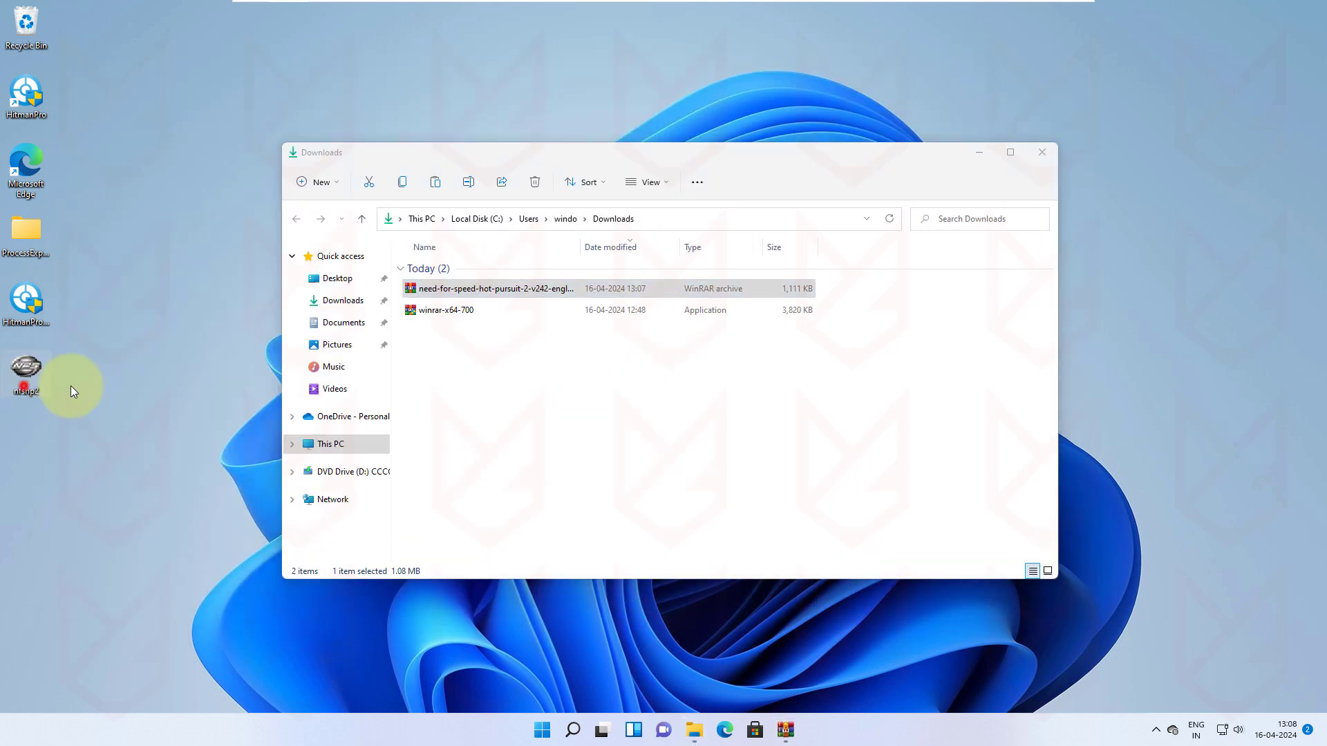
pyautogui.moveTo(48, 384); pyautogui.dragTo(157, 250)
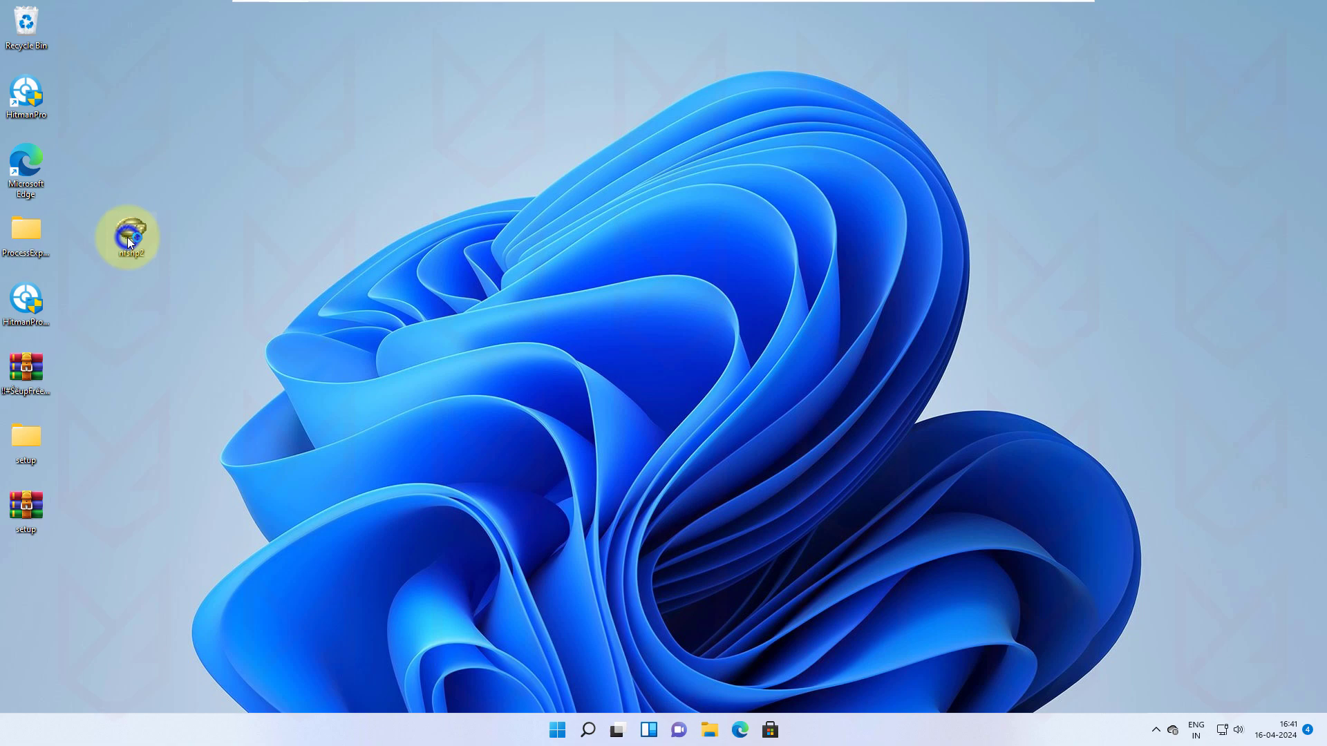
pyautogui.rightClick(127, 238)
pyautogui.click(194, 396)
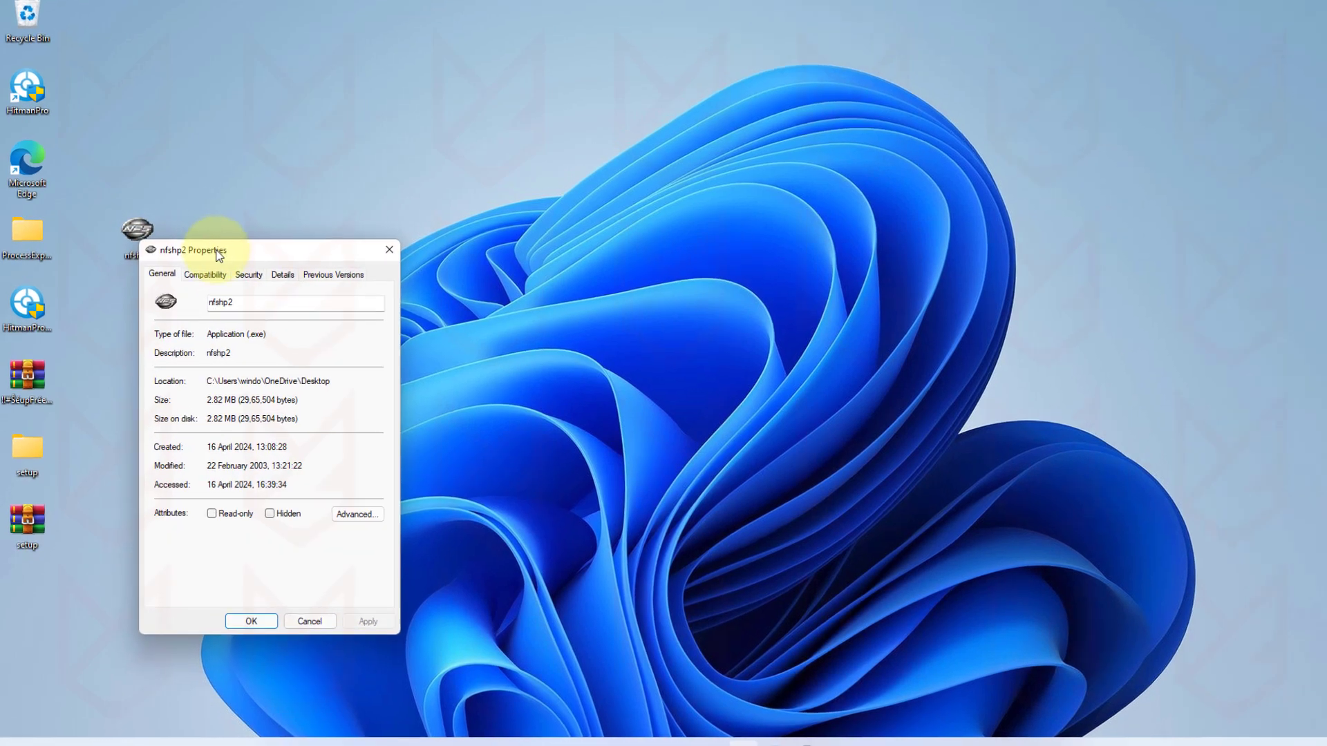
pyautogui.moveTo(218, 256); pyautogui.dragTo(307, 127)
pyautogui.click(293, 146)
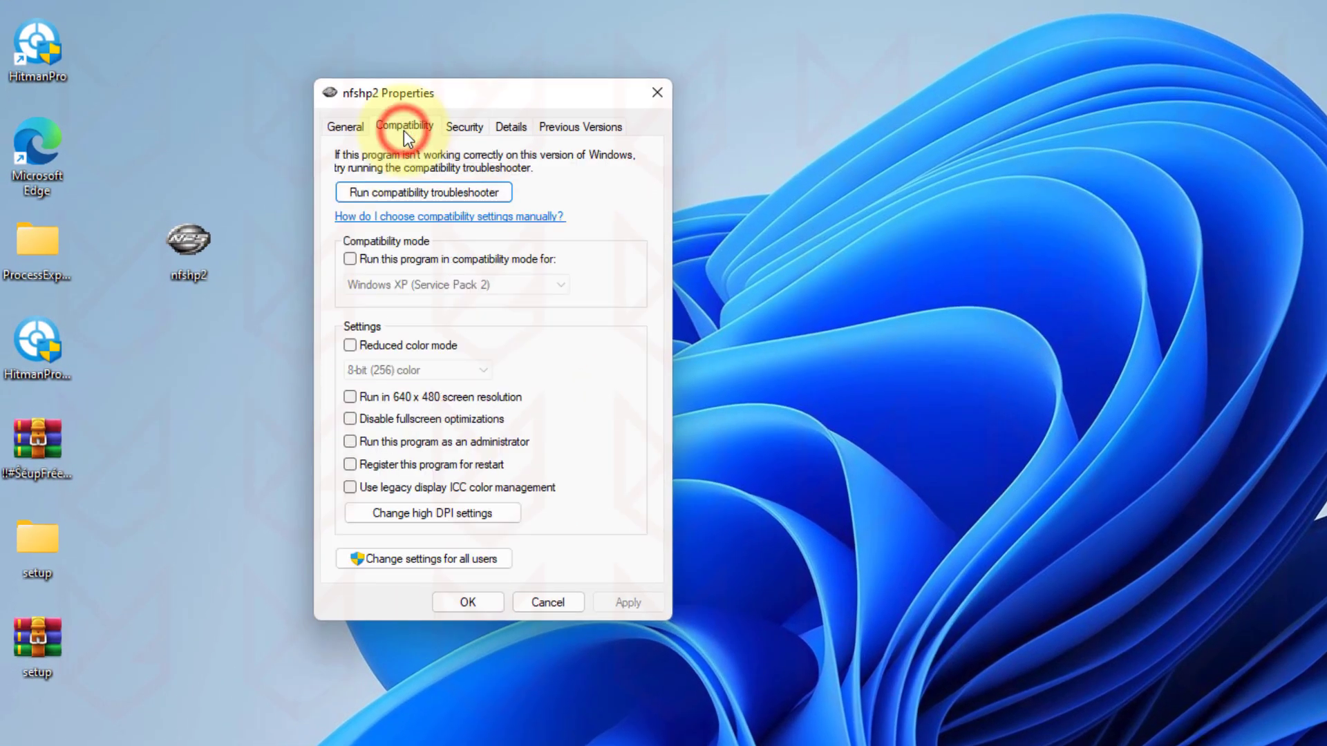
pyautogui.click(464, 128)
pyautogui.click(509, 127)
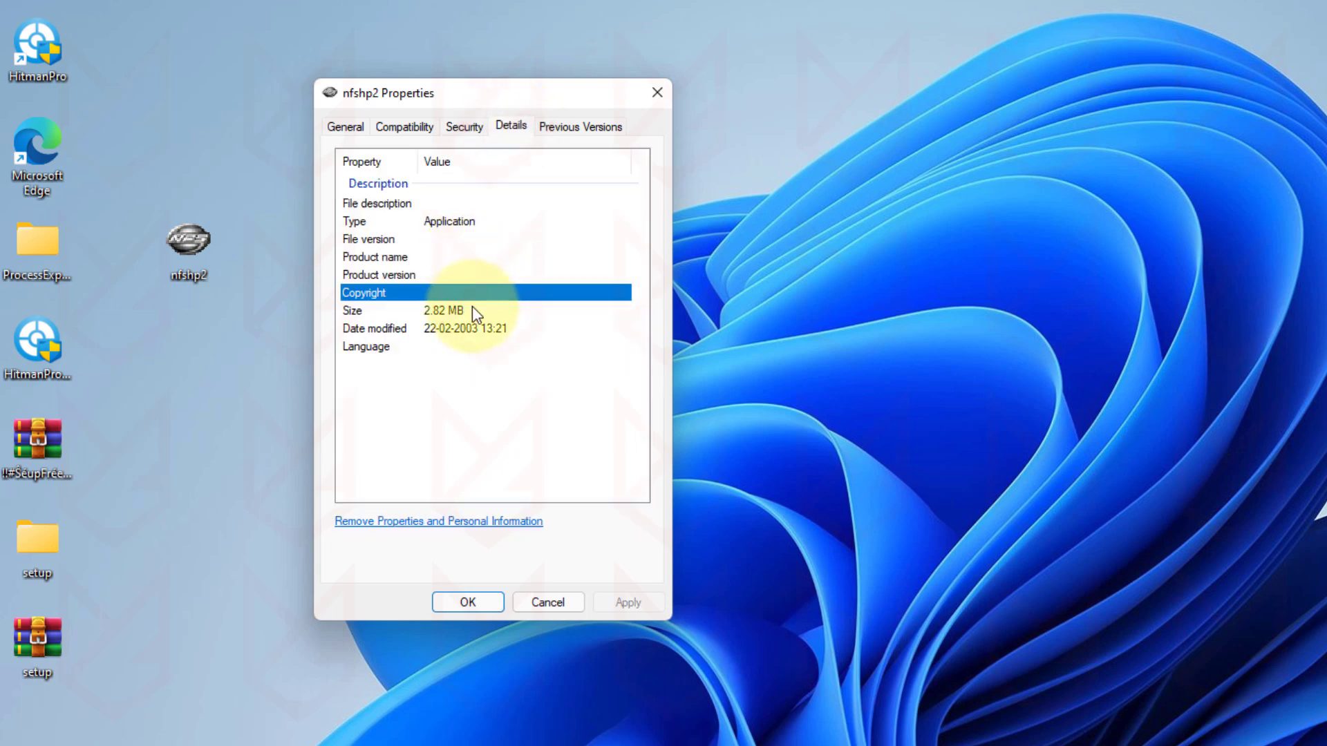
pyautogui.click(481, 604)
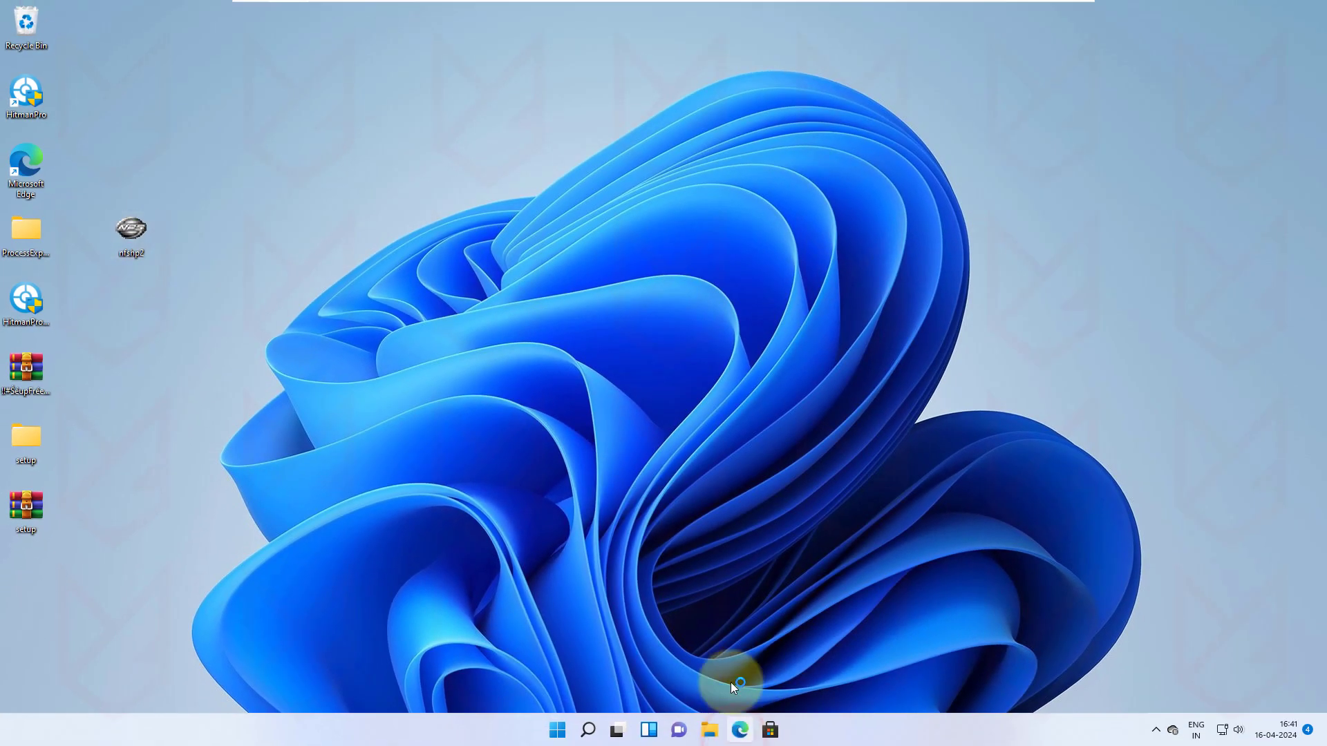
# Step: Upload nfshp2 to VirusTotal and maximize the window to view its scan report
pyautogui.click(739, 730)
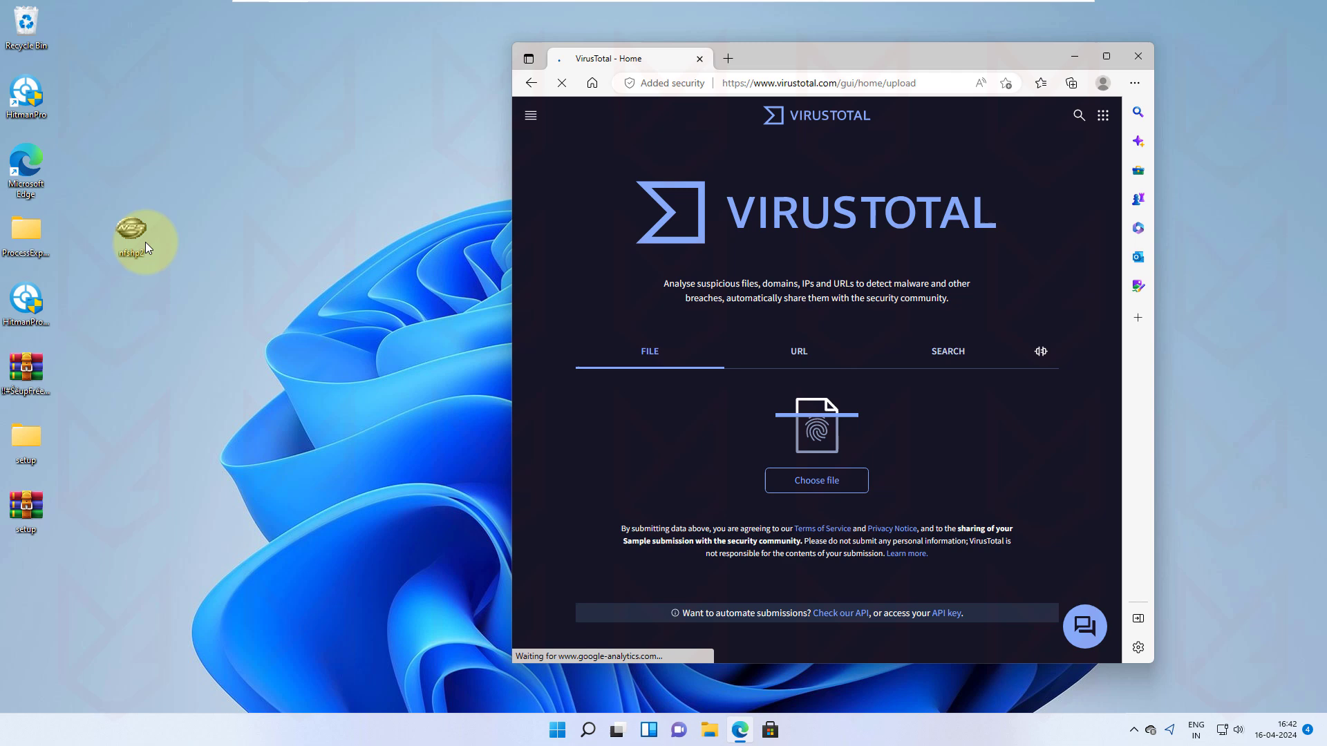
pyautogui.moveTo(131, 228); pyautogui.dragTo(722, 423)
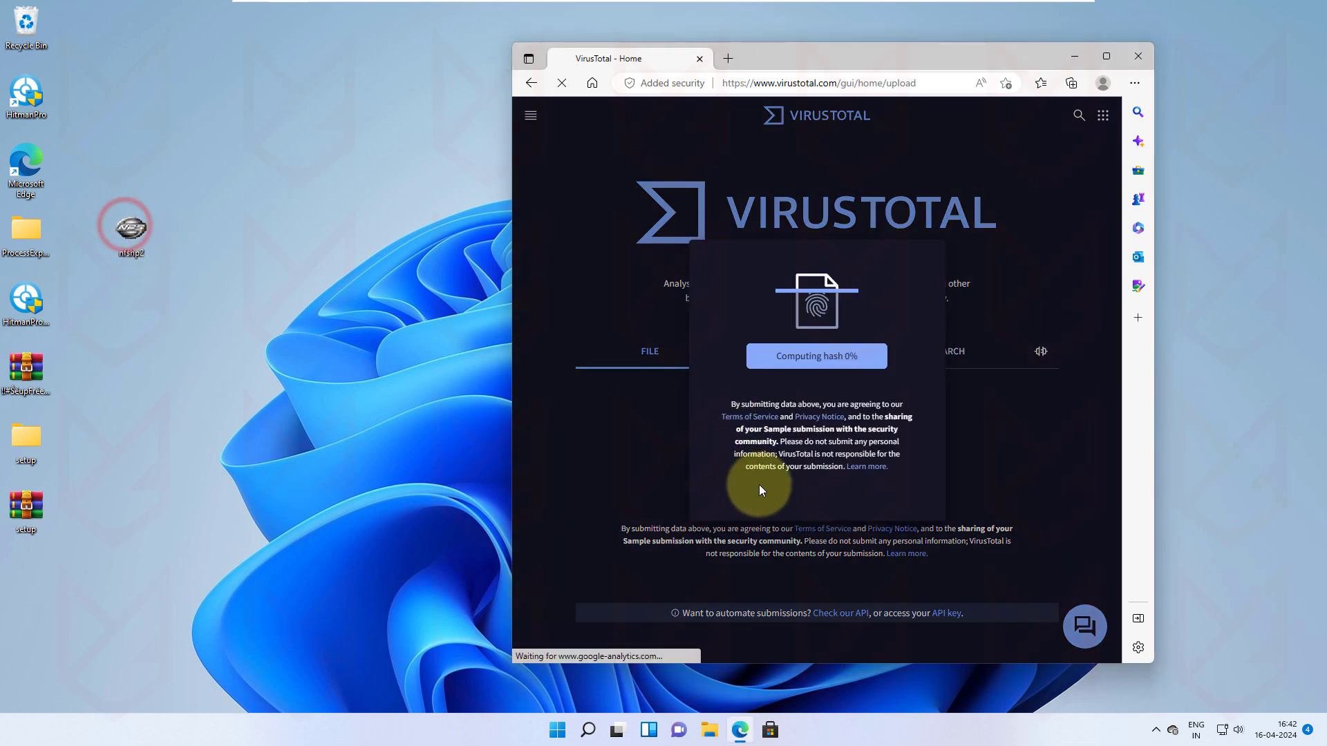
pyautogui.click(1105, 55)
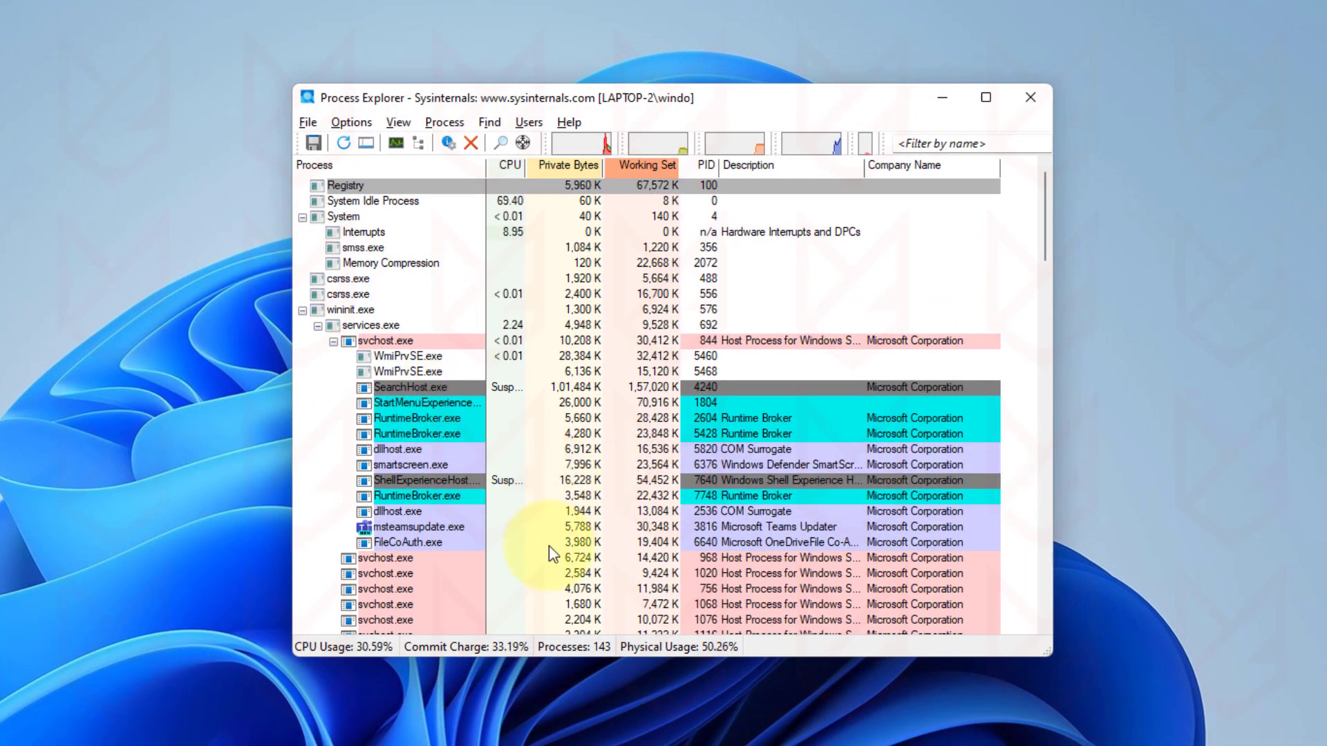
# Step: Scroll through Process Explorer's list of running processes down to the bottom
pyautogui.scroll(-3, 550, 553)
pyautogui.scroll(-3, 556, 568)
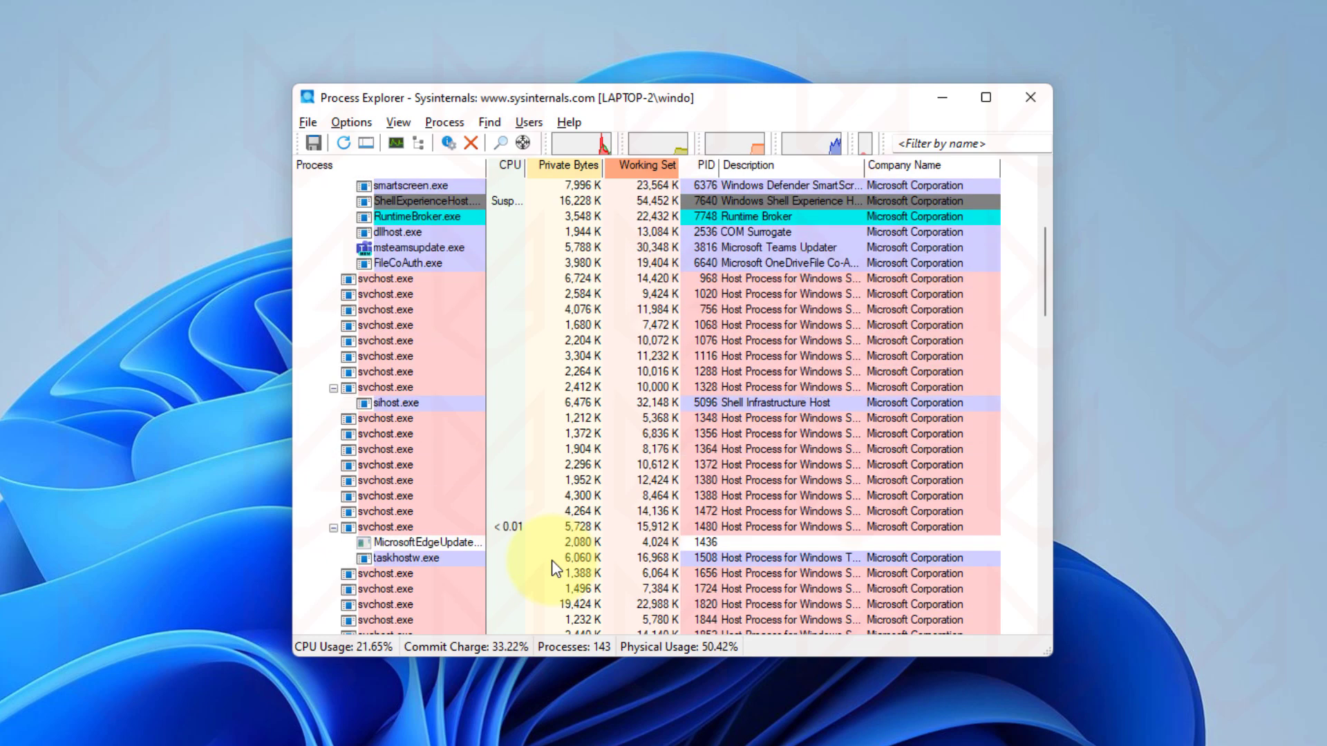
pyautogui.scroll(-3, 556, 568)
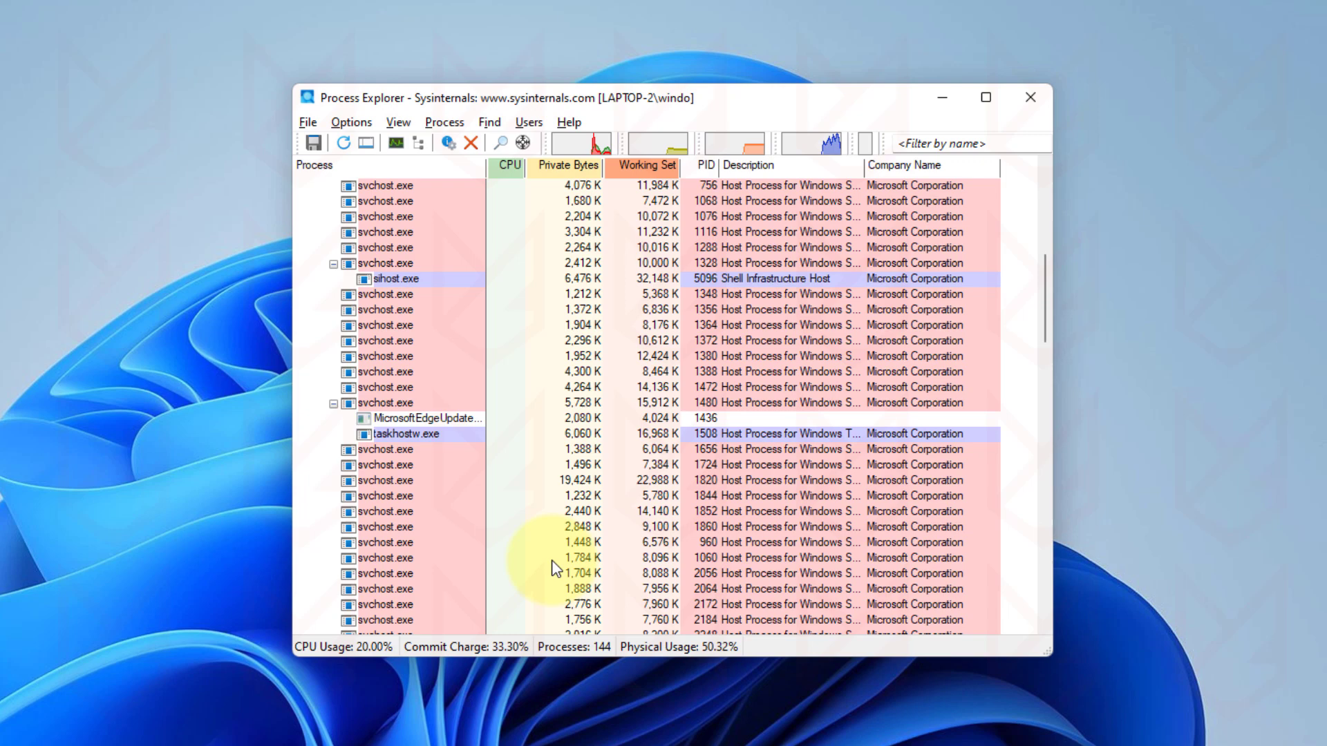
pyautogui.scroll(-5, 537, 534)
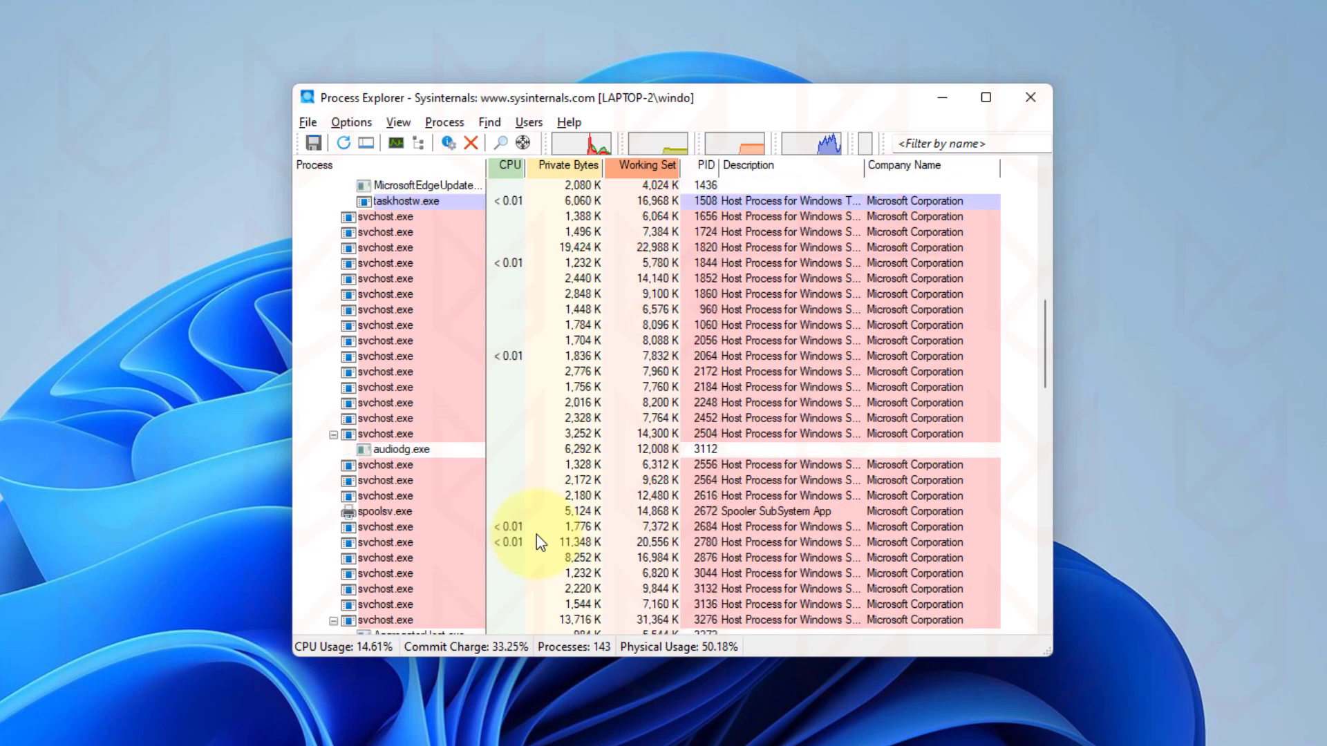
pyautogui.scroll(-3, 537, 534)
pyautogui.scroll(-5, 536, 534)
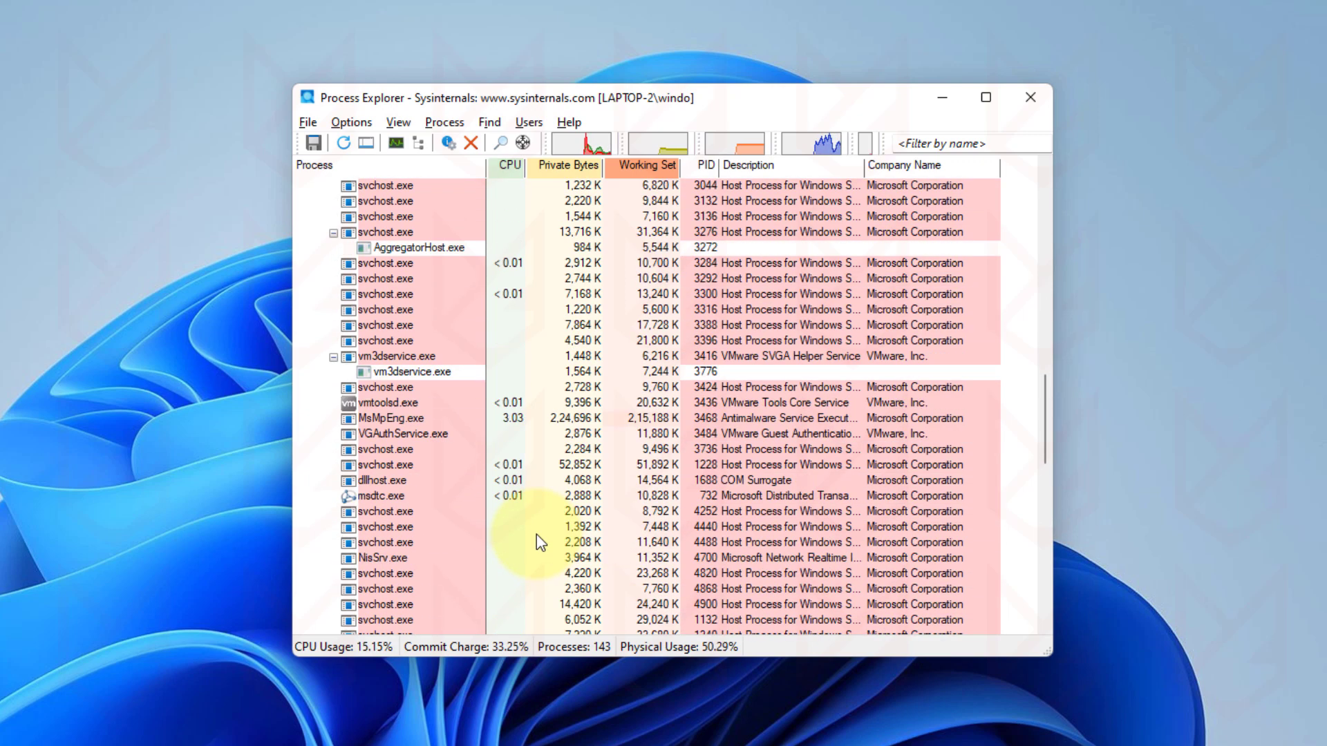
pyautogui.scroll(-5, 536, 533)
pyautogui.scroll(2, 536, 533)
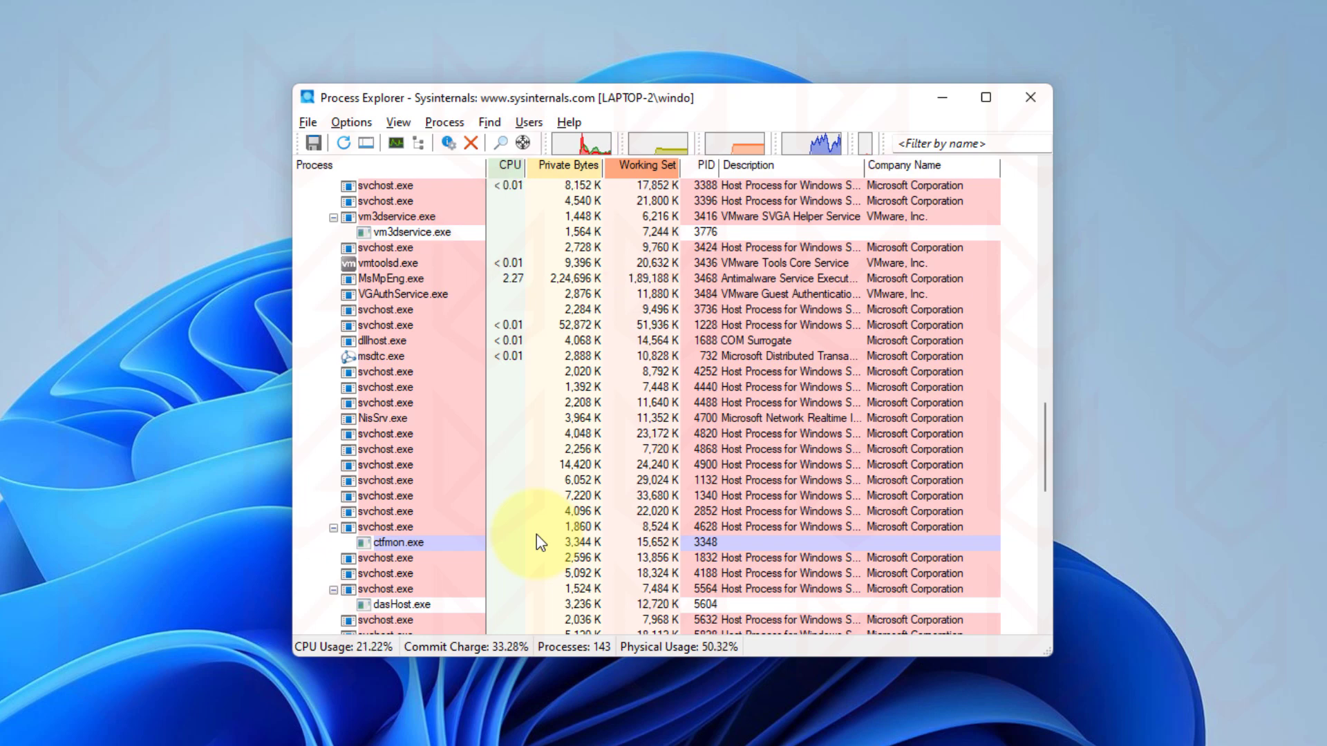
pyautogui.scroll(-7, 537, 534)
pyautogui.scroll(-5, 537, 534)
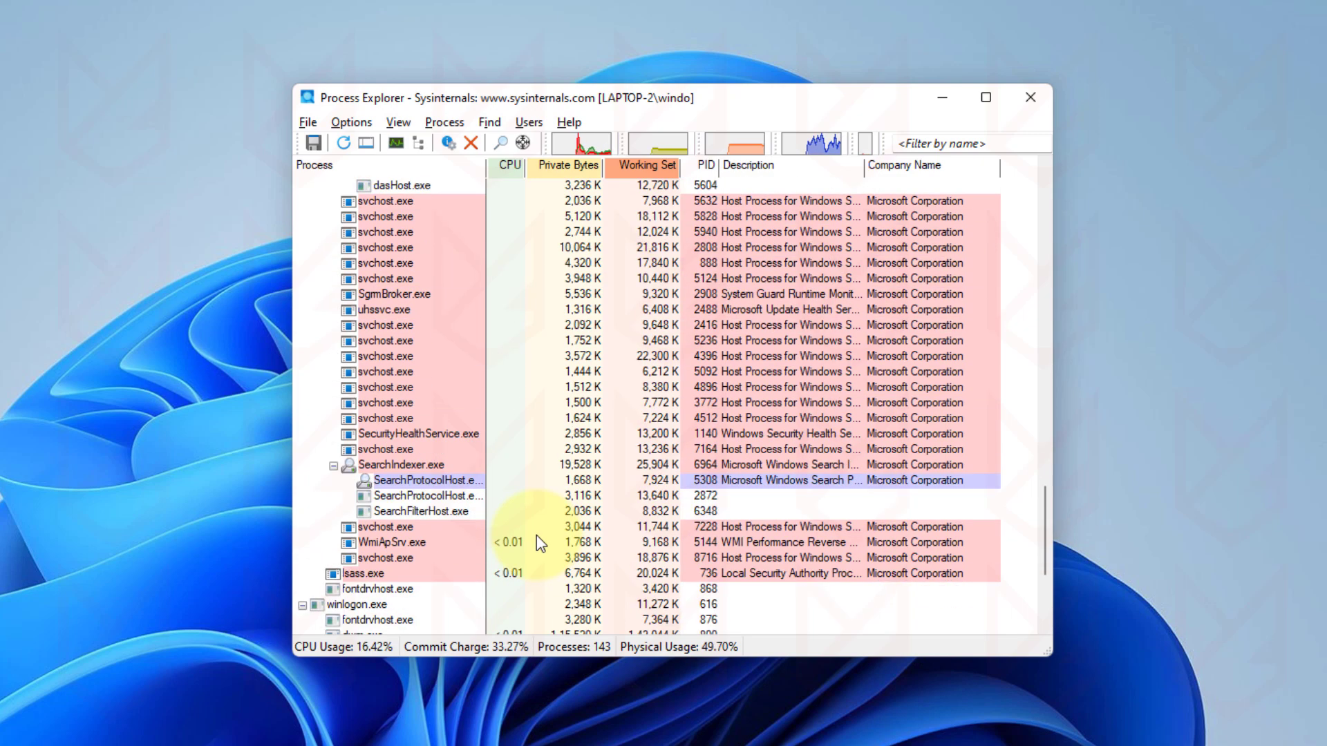
pyautogui.scroll(-2, 540, 543)
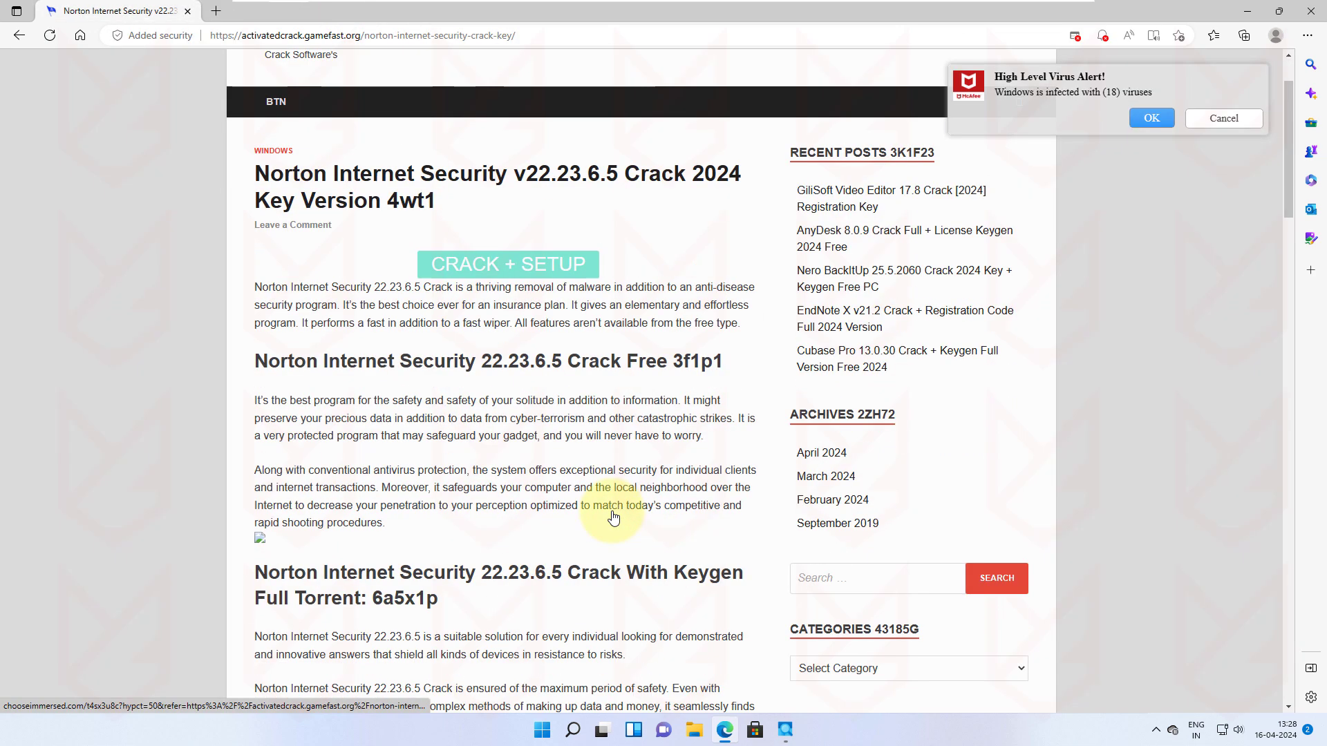
# Step: Copy the MediaFire download link from line 7 of the paste page
pyautogui.scroll(-7, 613, 516)
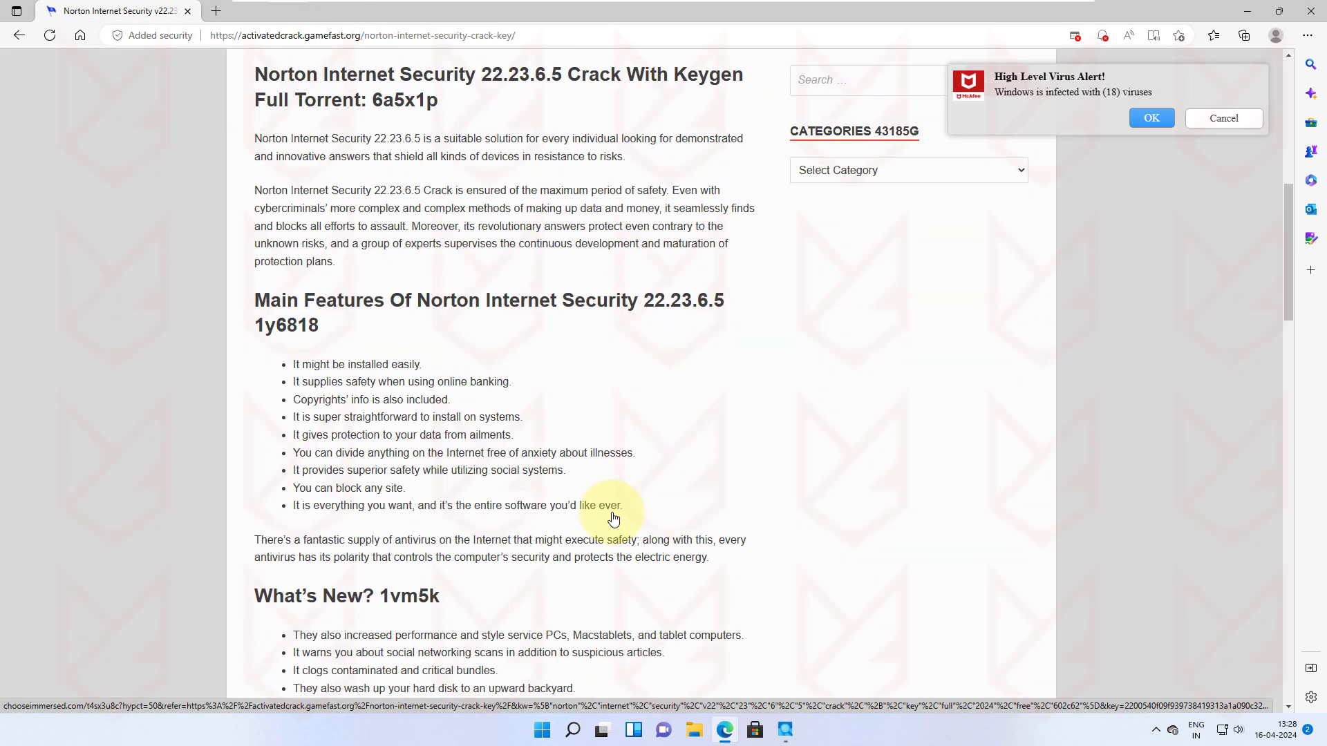
pyautogui.scroll(-14, 602, 515)
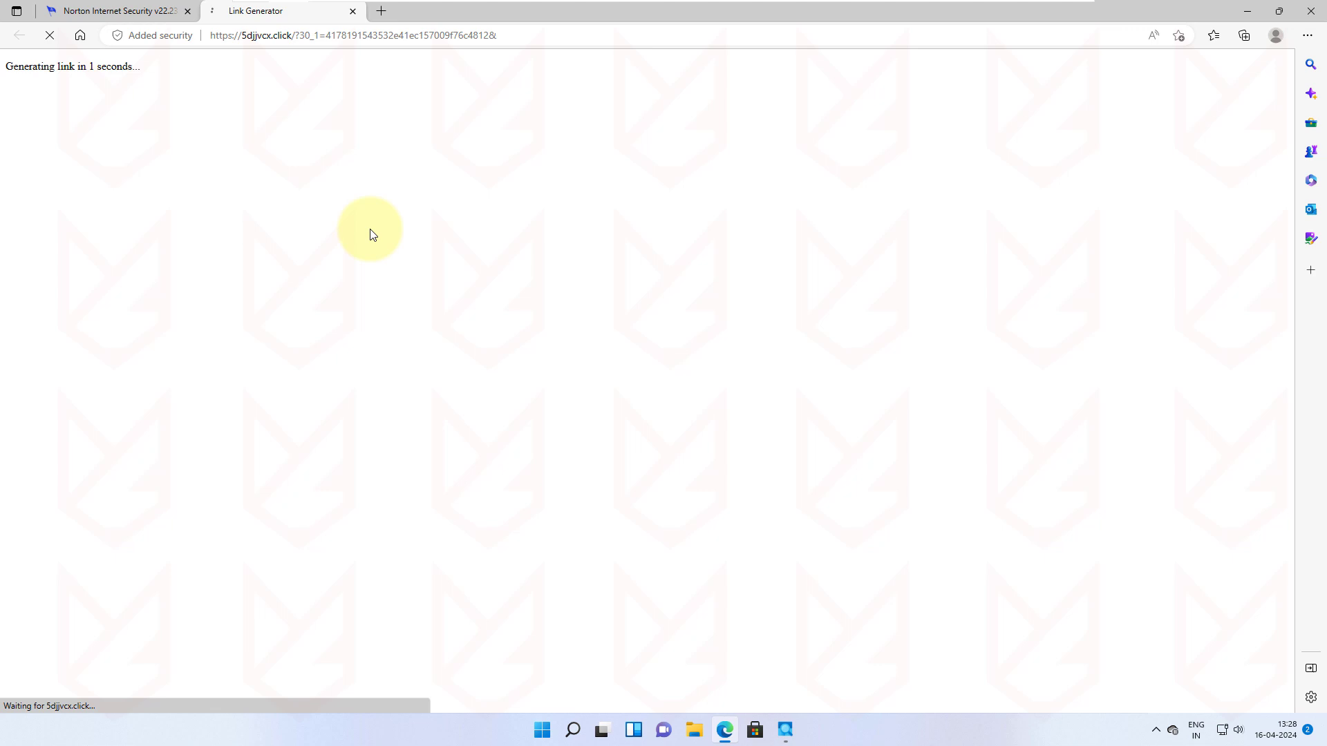
pyautogui.moveTo(381, 185); pyautogui.dragTo(1108, 185)
pyautogui.rightClick(1062, 185)
pyautogui.click(1013, 199)
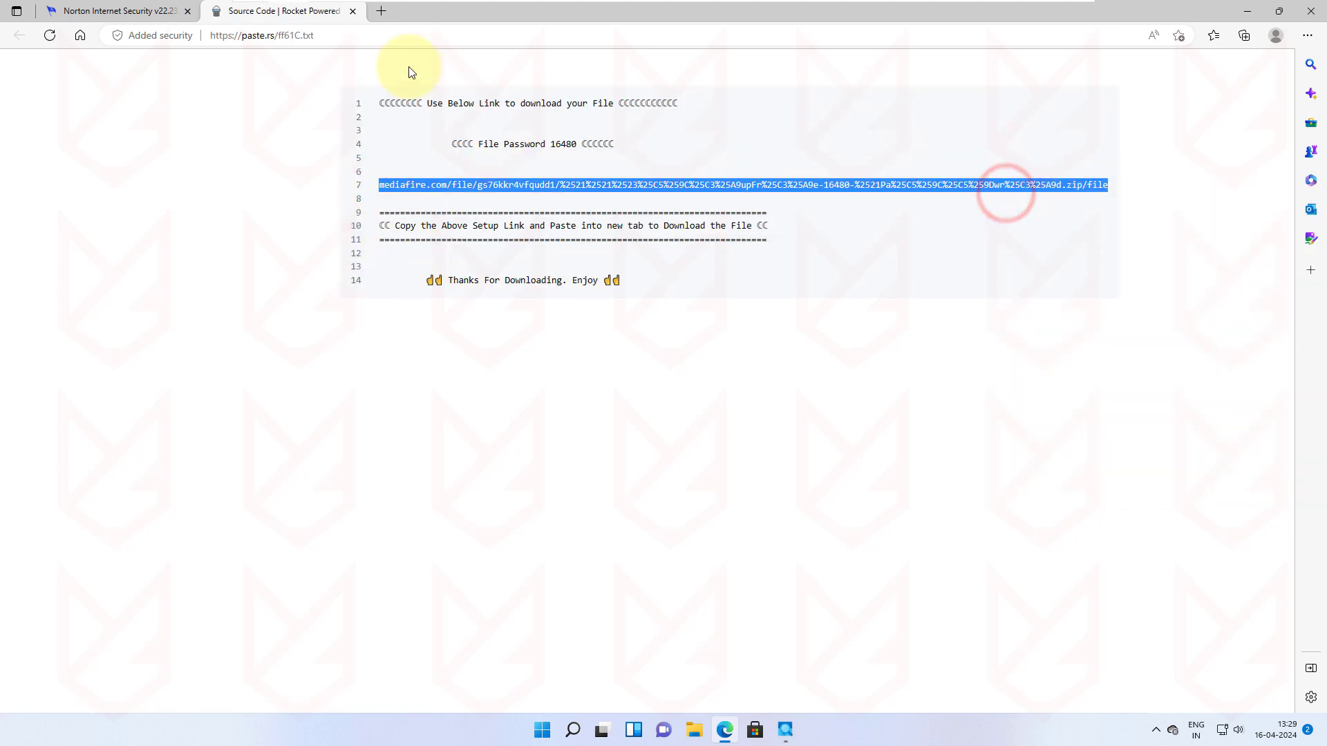
# Step: Paste the link into a new tab and download the zip from MediaFire
pyautogui.click(380, 11)
pyautogui.rightClick(325, 34)
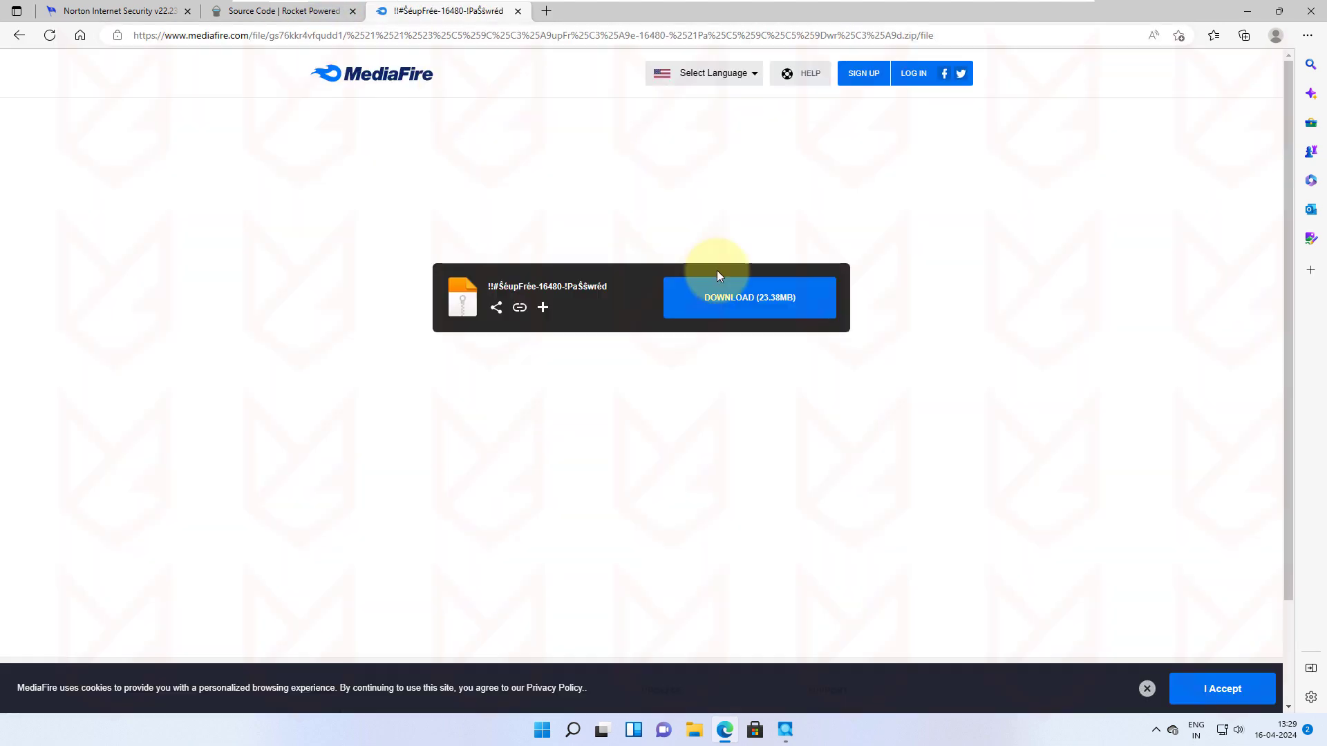
pyautogui.click(753, 304)
# Step: Rename the inner archive to setup.zip and copy it to the desktop
pyautogui.click(1197, 92)
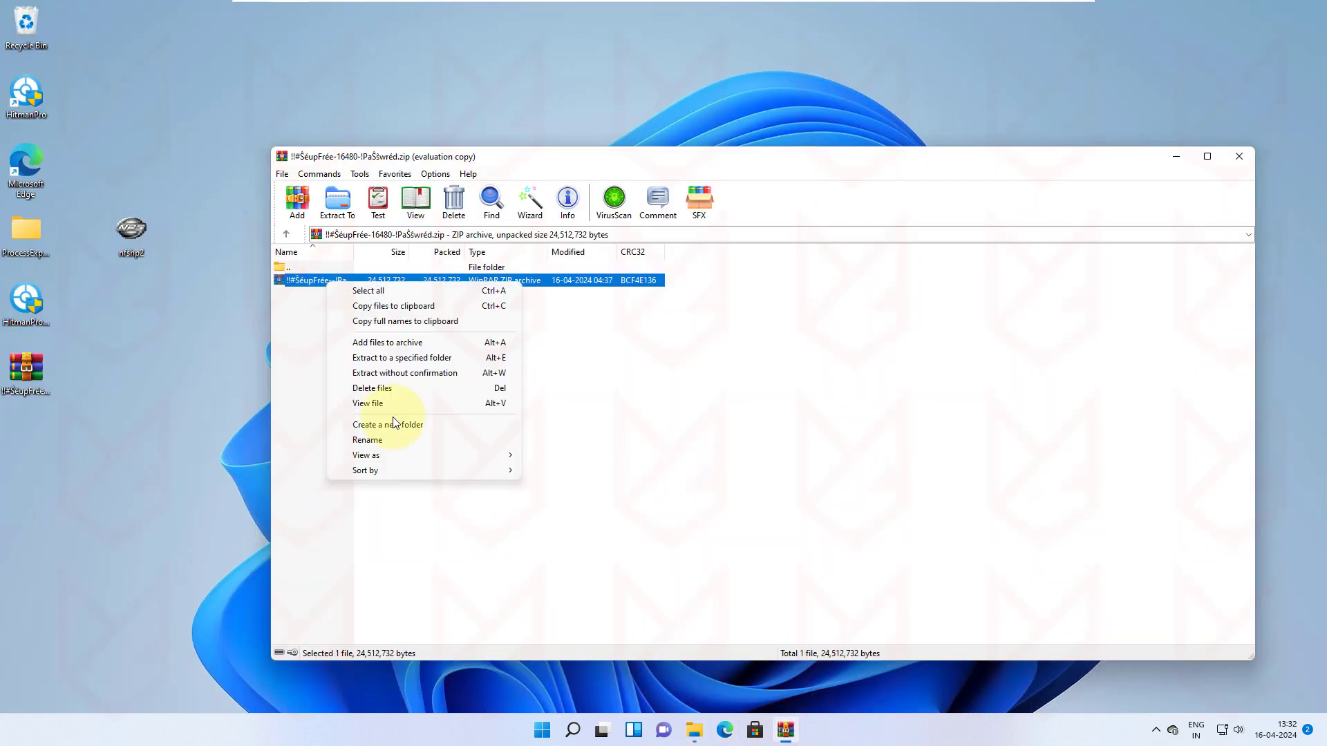
pyautogui.click(387, 440)
pyautogui.write('setup.zip')
pyautogui.press('Return')
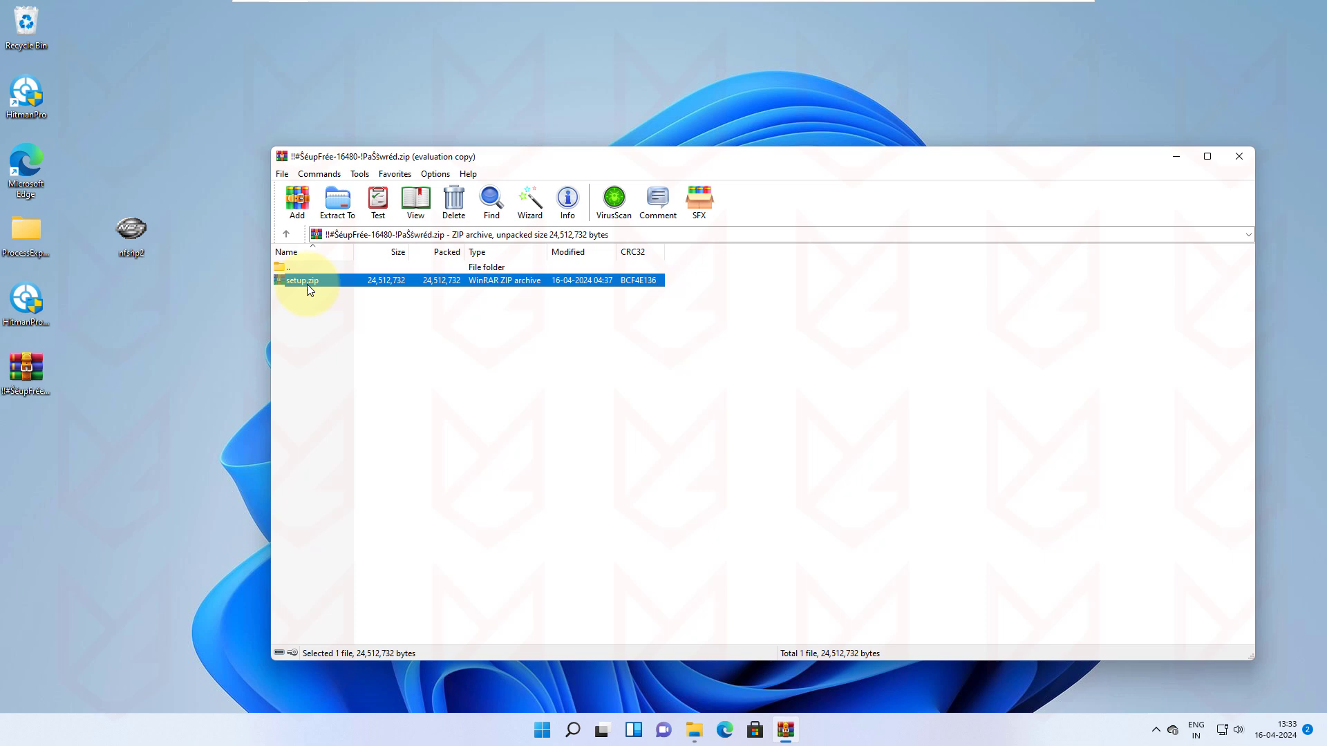
pyautogui.rightClick(305, 282)
pyautogui.click(344, 299)
pyautogui.click(193, 429)
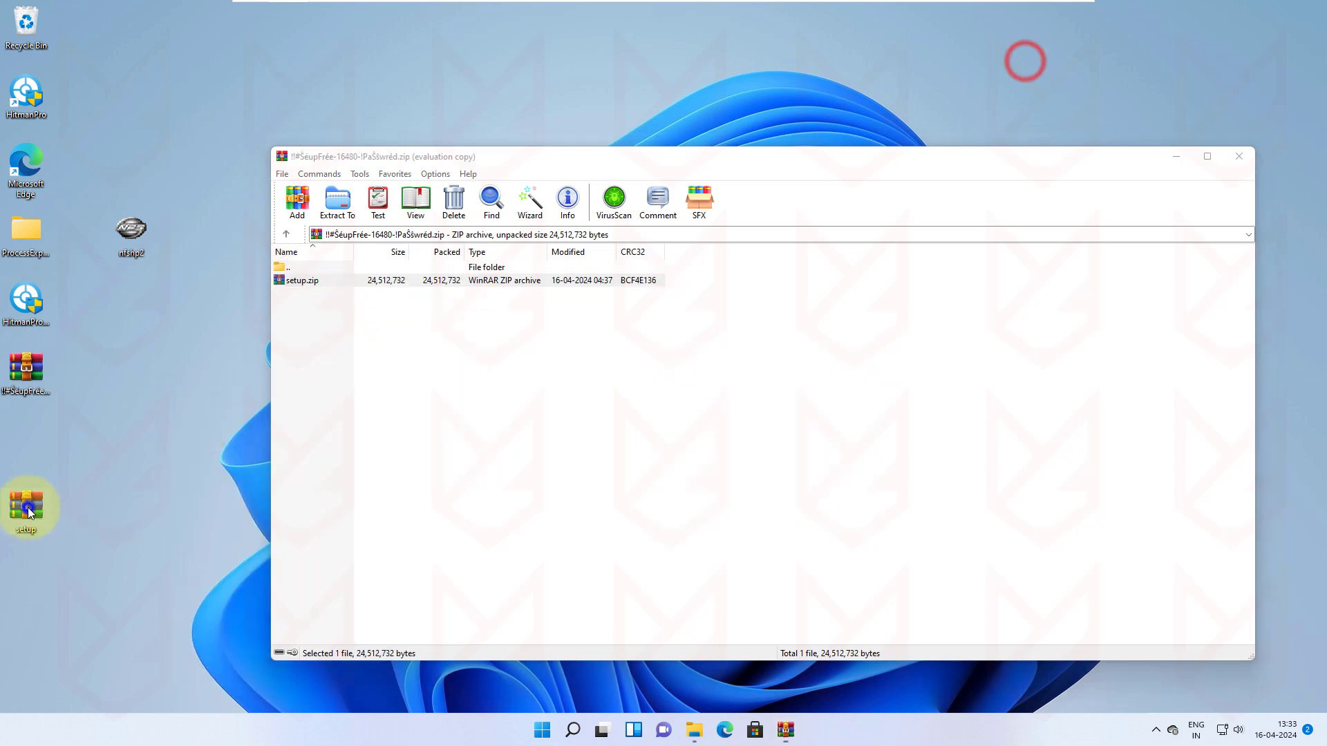
# Step: Extract all of setup.zip into a setup folder, supplying the archive password
pyautogui.rightClick(25, 510)
pyautogui.click(109, 317)
pyautogui.click(787, 496)
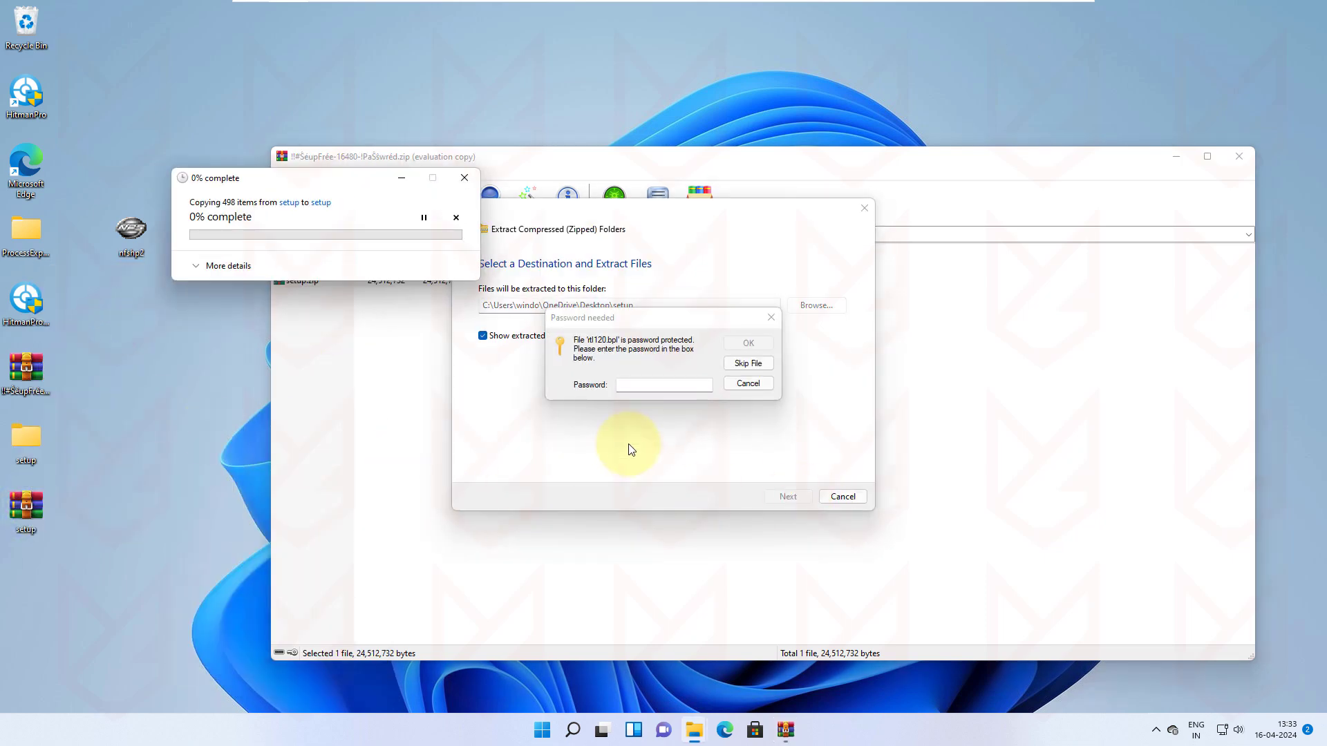
pyautogui.click(654, 384)
pyautogui.click(744, 343)
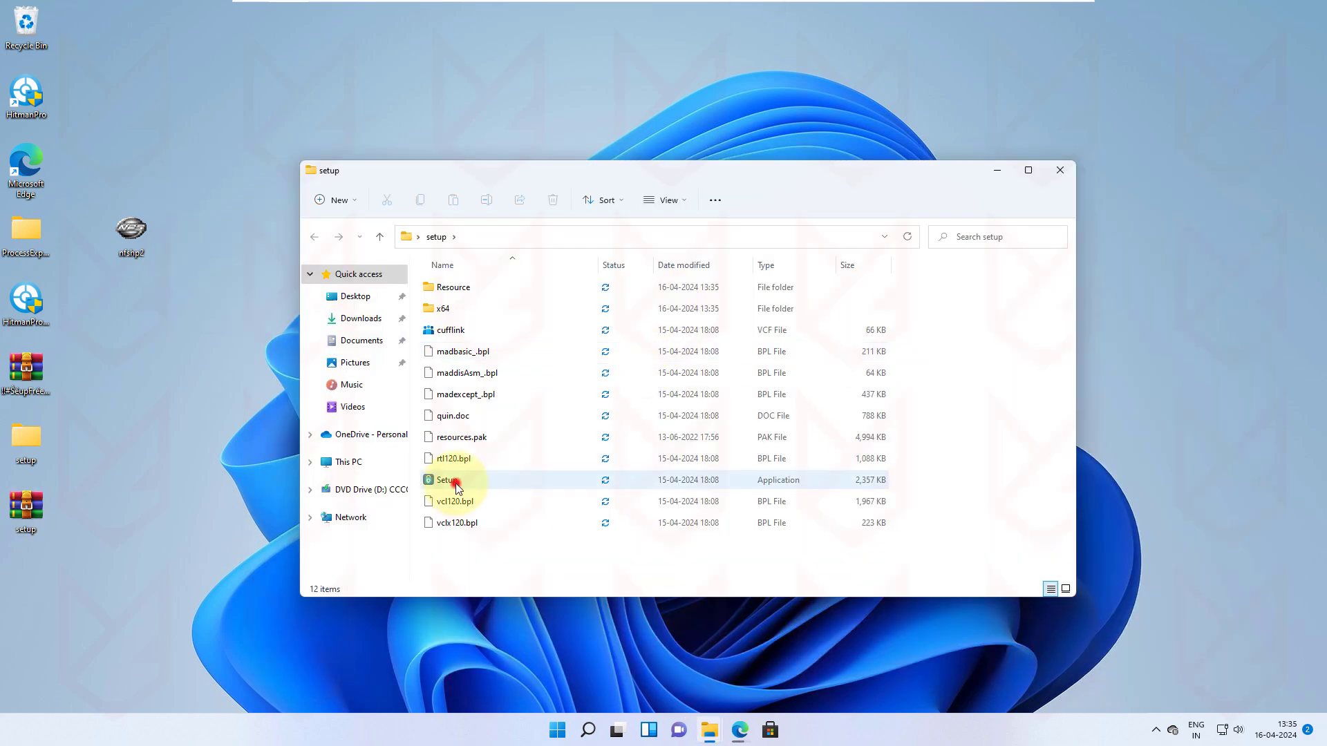
# Step: Upload the extracted Setup application to VirusTotal, which shows 0 of 70 detections
pyautogui.doubleClick(456, 488)
pyautogui.click(710, 730)
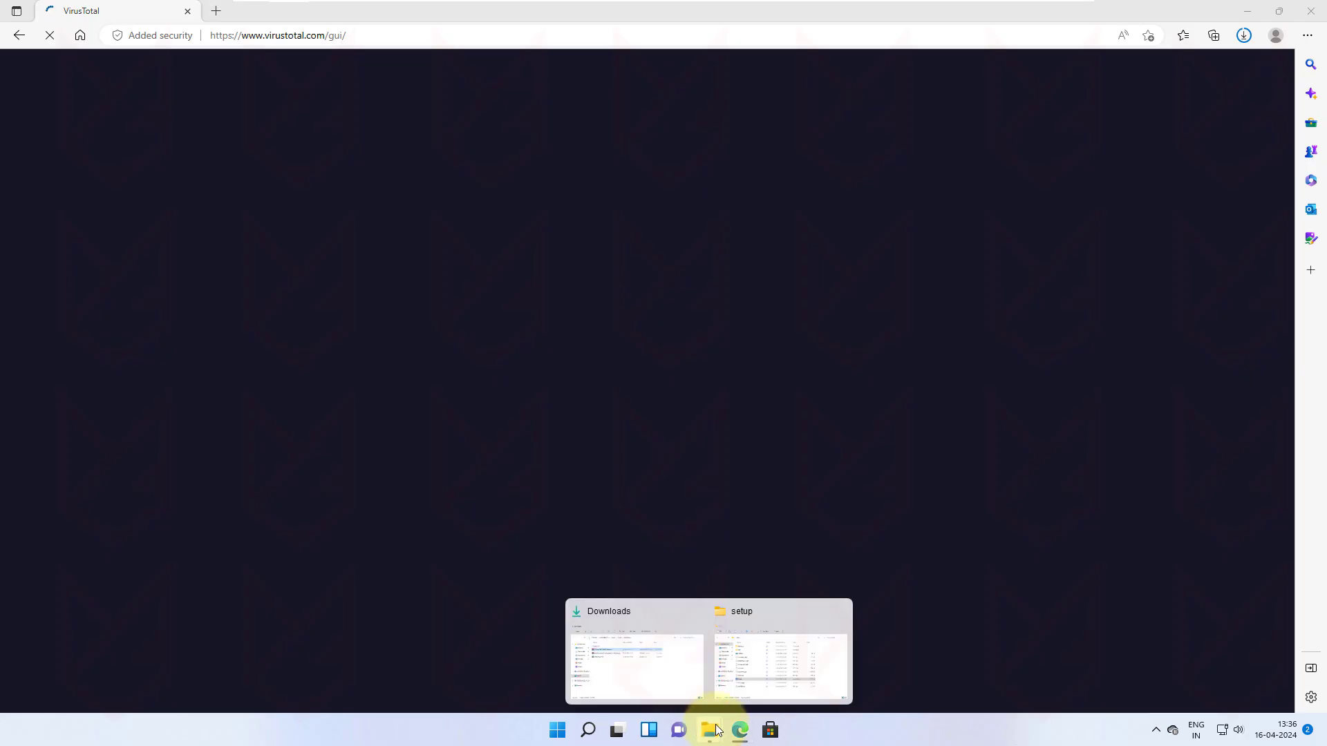
pyautogui.click(774, 663)
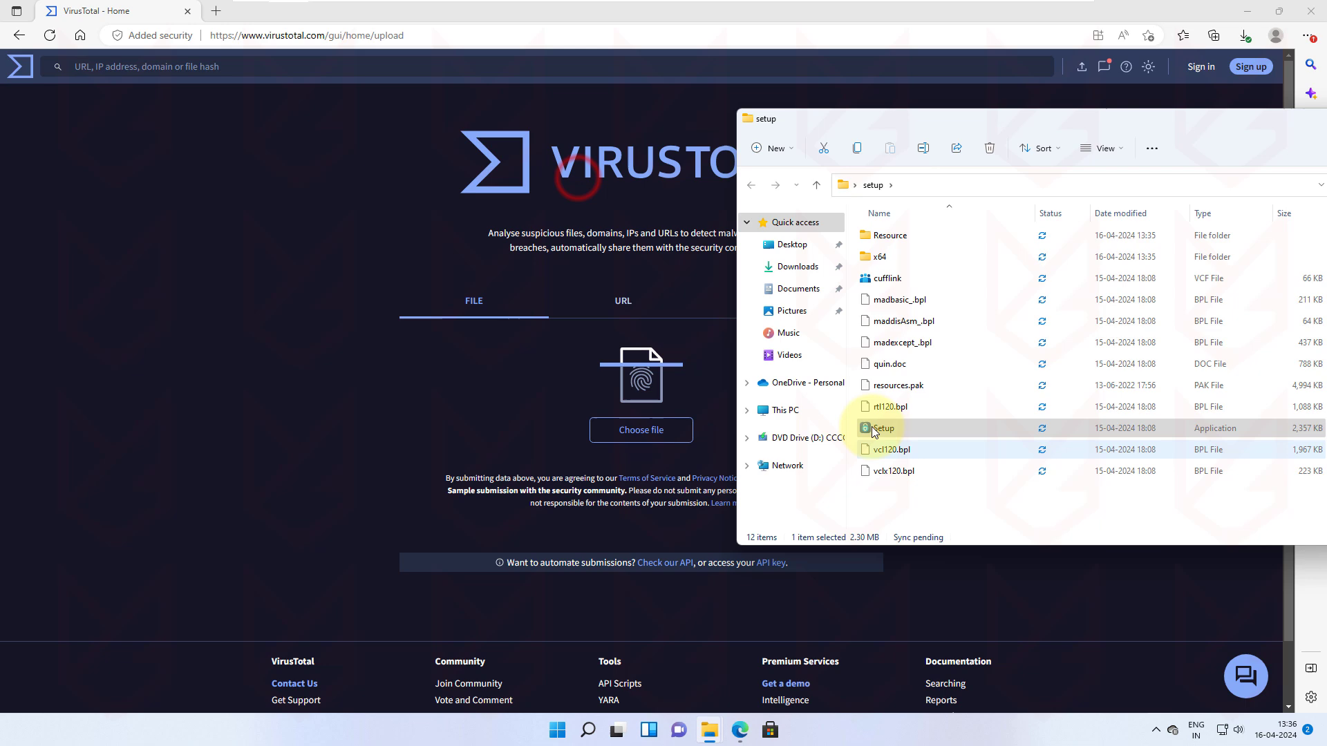
pyautogui.moveTo(872, 425); pyautogui.dragTo(686, 484)
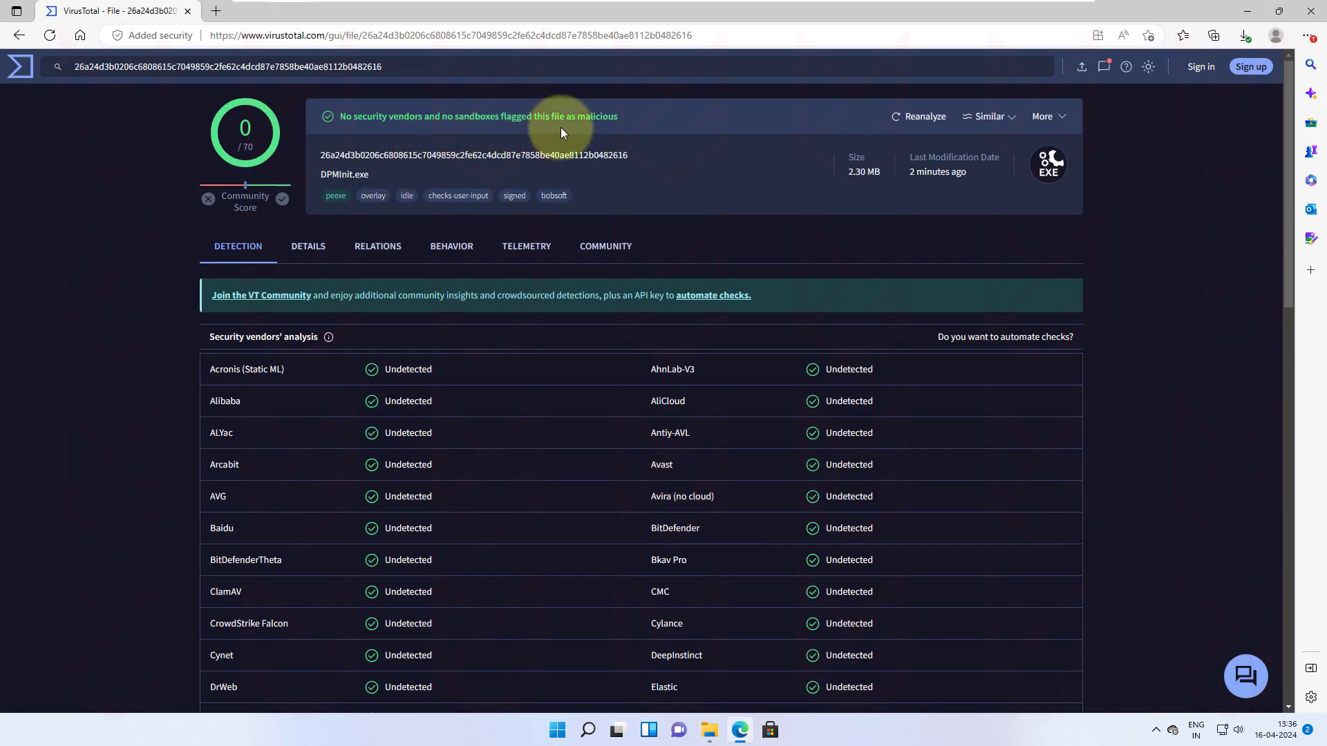
# Step: Launch procexp from the ProcessExplorer folder and scroll to the randomly named processes at the bottom
pyautogui.click(1310, 11)
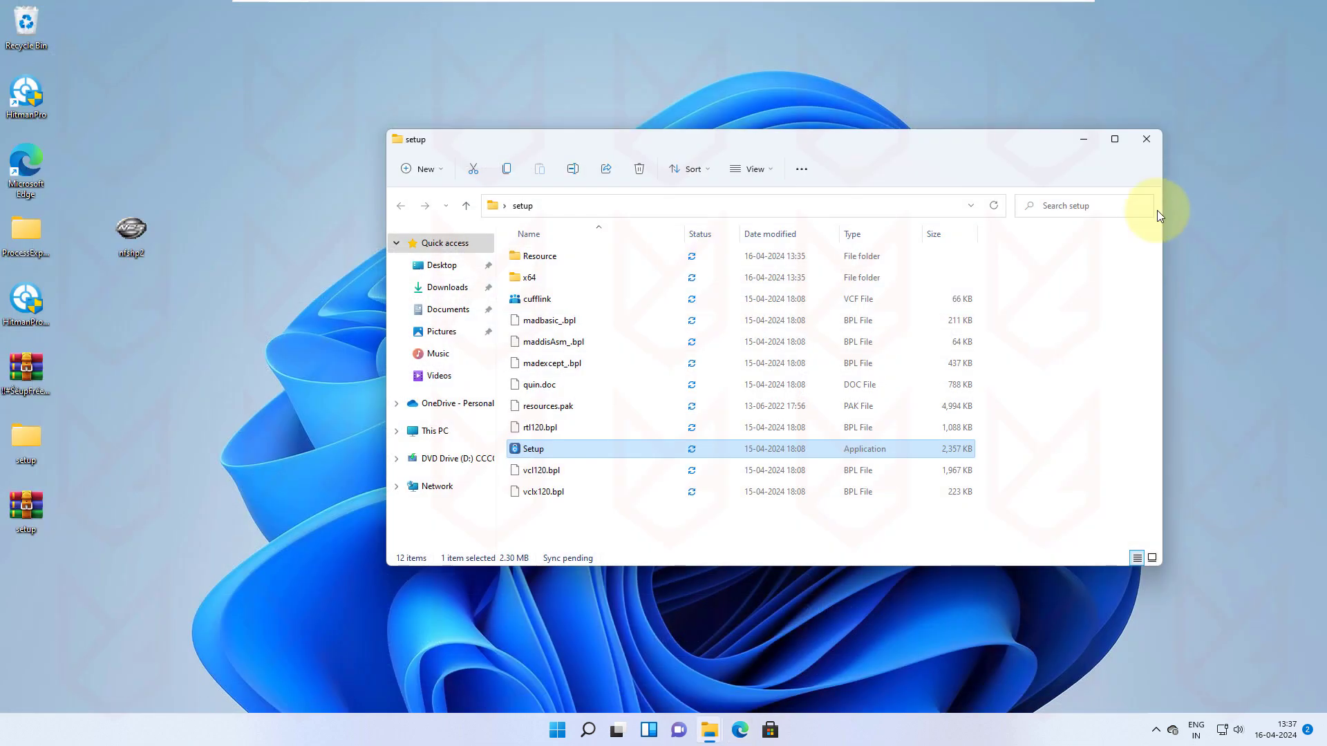
pyautogui.rightClick(527, 452)
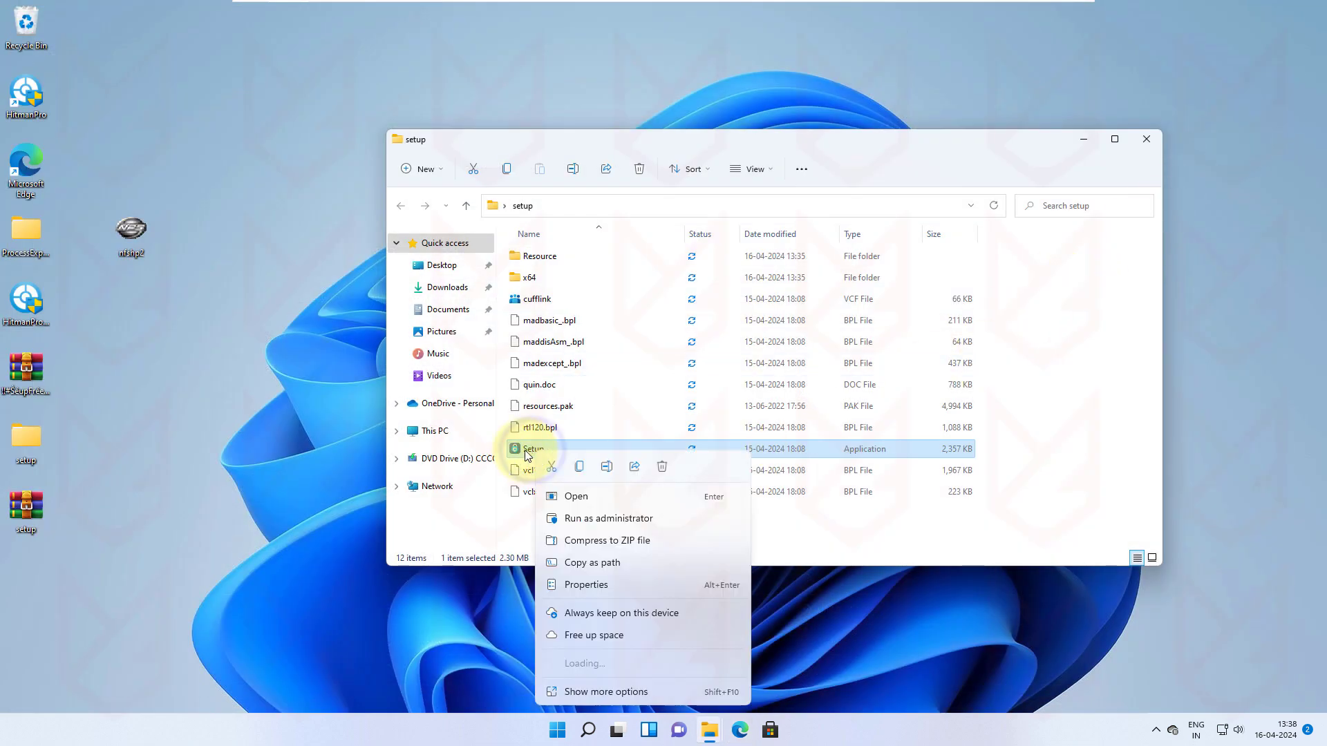
pyautogui.click(278, 400)
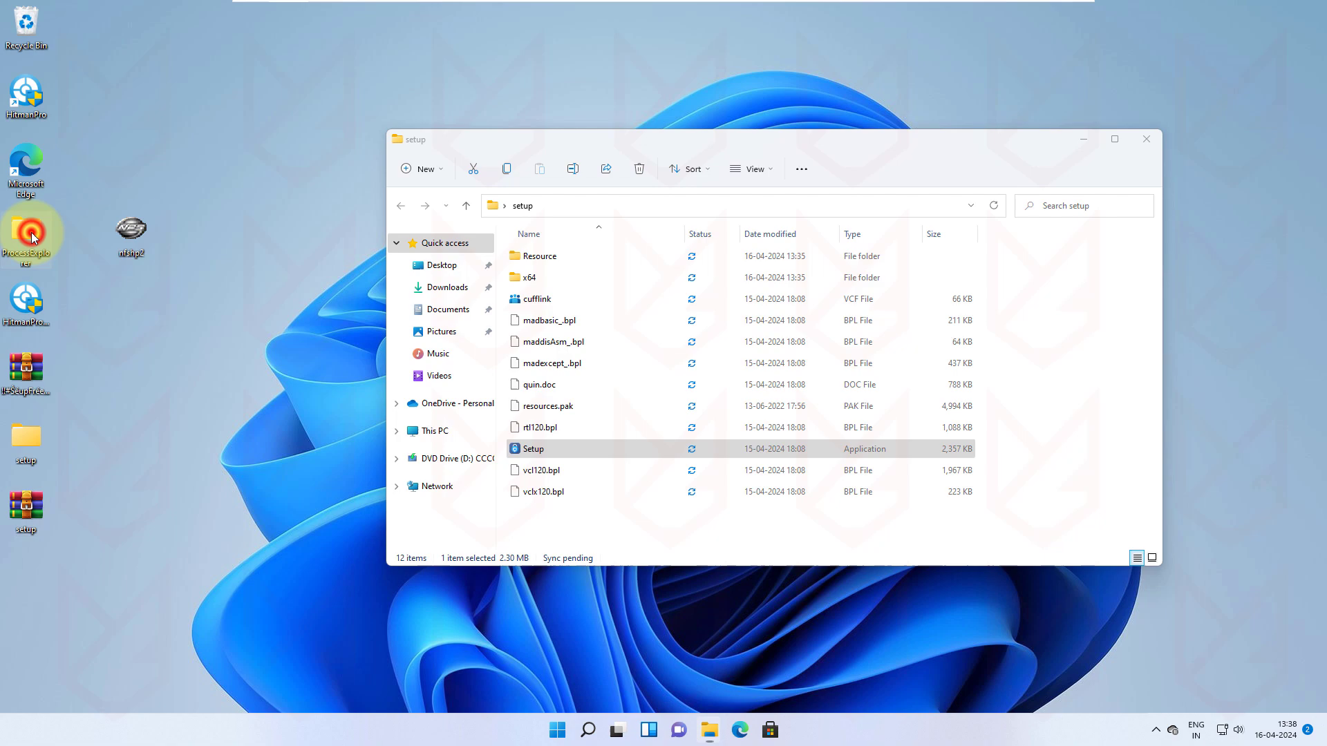
pyautogui.doubleClick(31, 233)
pyautogui.click(561, 295)
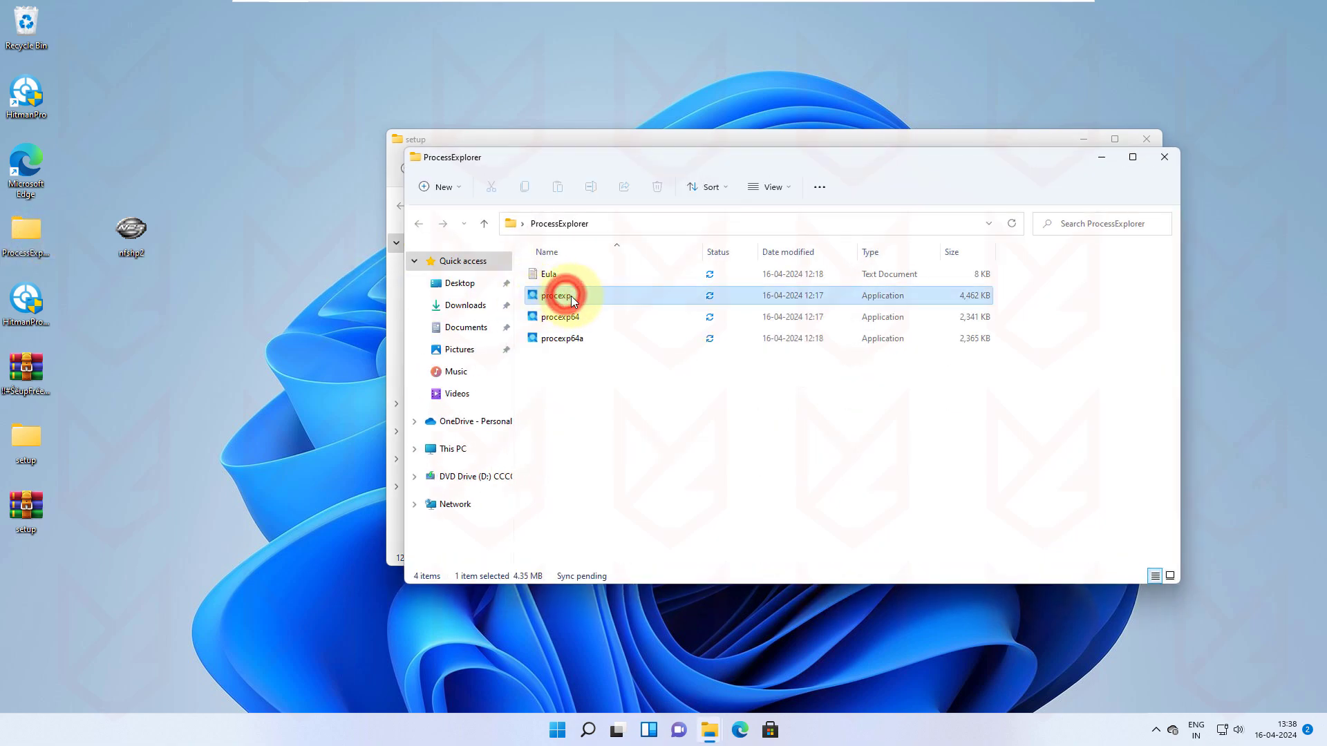
pyautogui.click(1166, 158)
pyautogui.moveTo(858, 178); pyautogui.dragTo(566, 170)
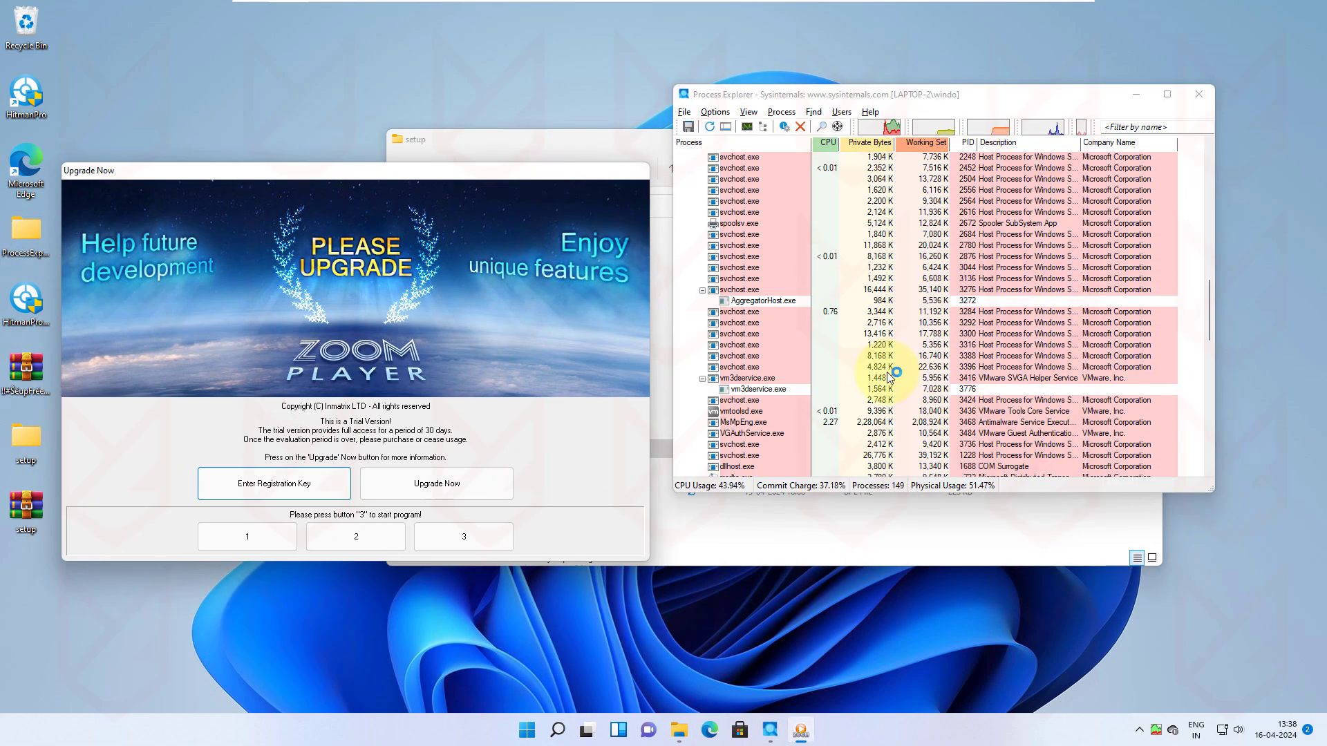
pyautogui.scroll(-10, 889, 377)
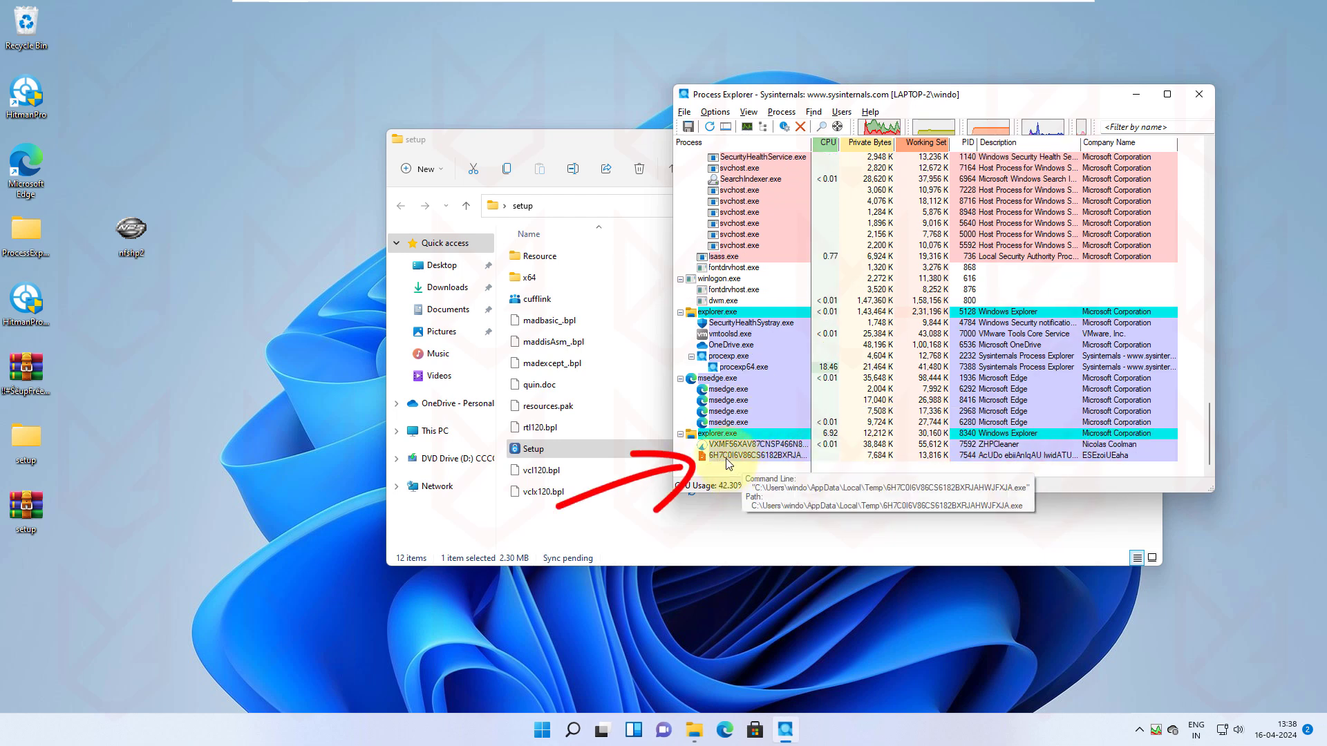
# Step: Run a Whois lookup in TCPView on the suspicious process's remote address 65.109.38.226
pyautogui.click(726, 458)
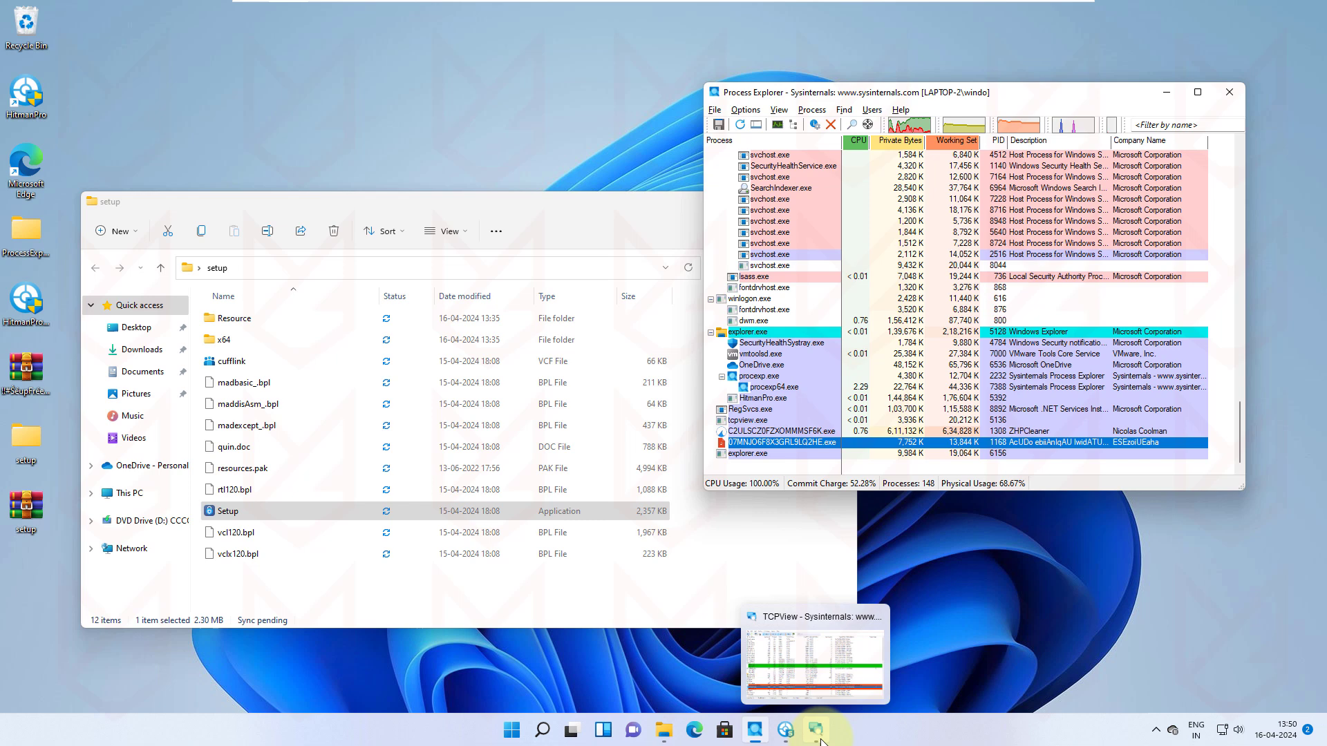
pyautogui.click(816, 731)
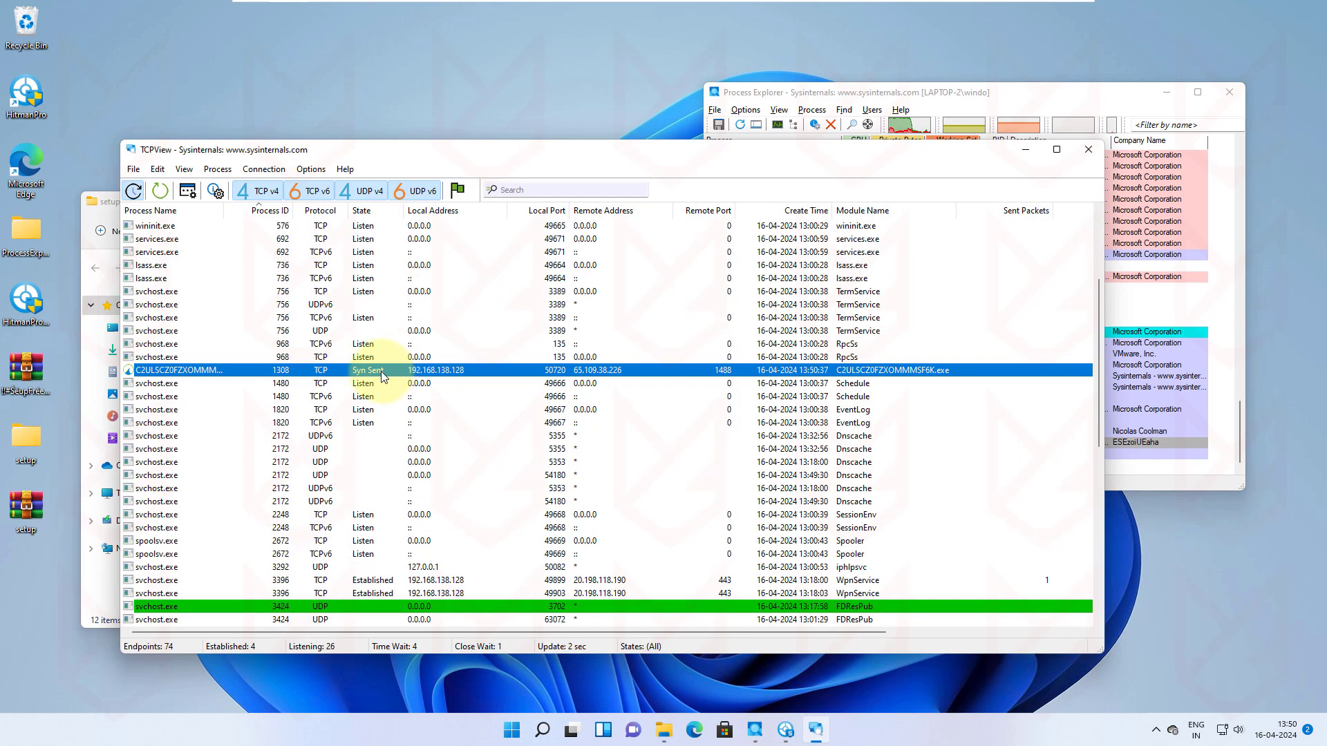
pyautogui.rightClick(621, 375)
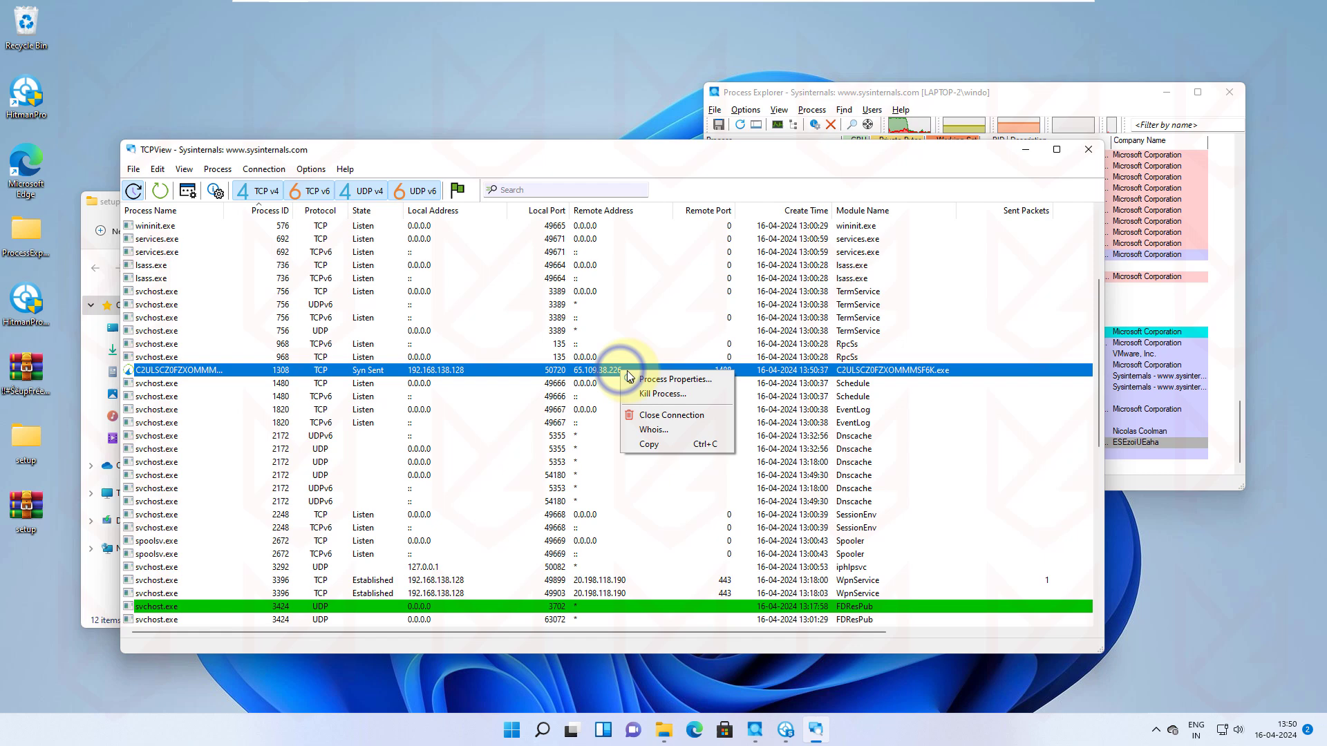
pyautogui.click(665, 433)
pyautogui.click(565, 441)
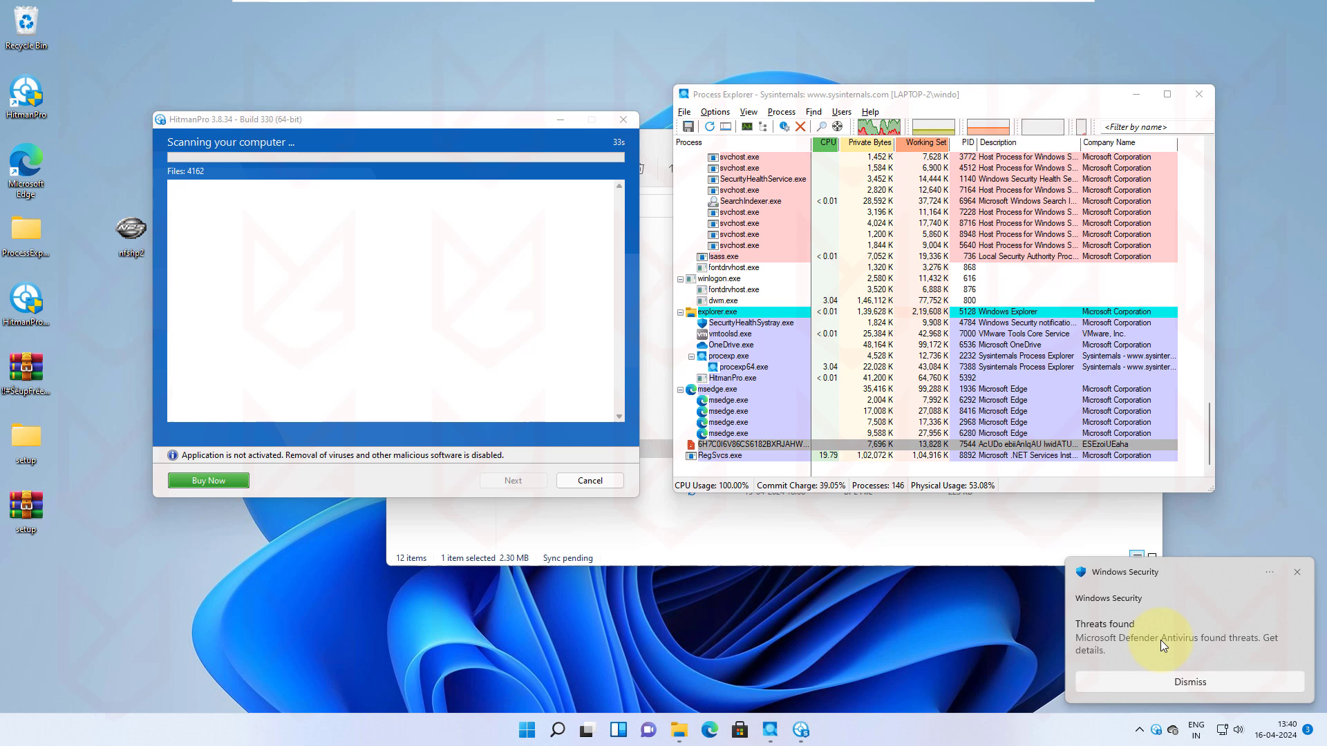
# Step: Open the Behavior:Win32/Wovdnut.gen!B alert's full details and highlight that it executes attacker commands
pyautogui.click(1187, 639)
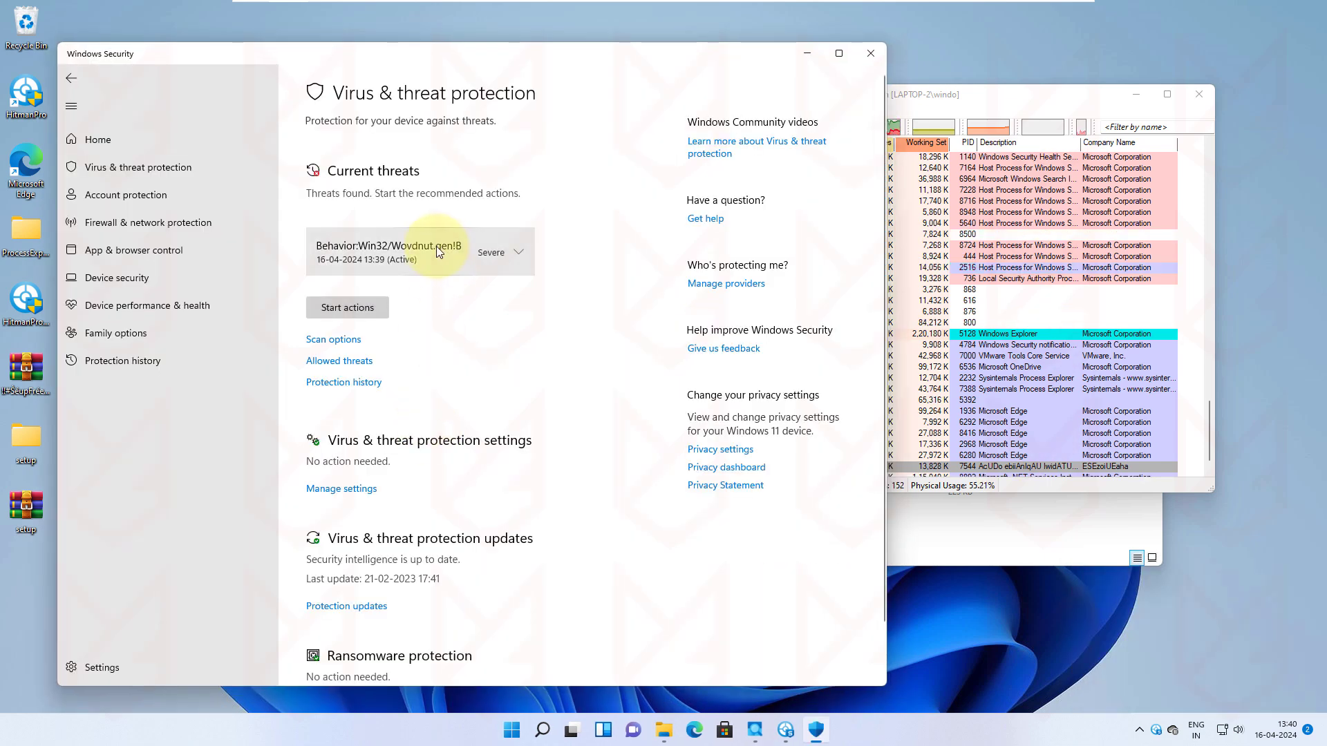
pyautogui.click(436, 247)
pyautogui.click(348, 374)
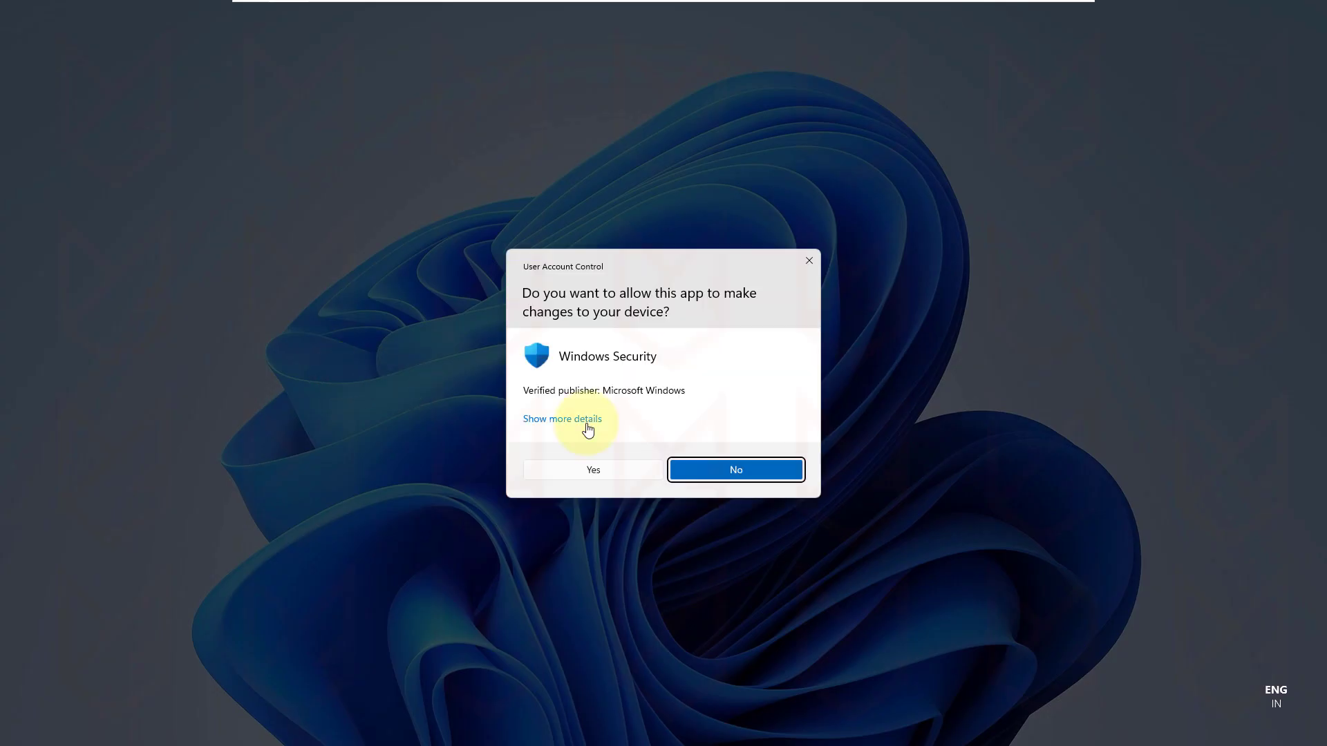
pyautogui.click(599, 468)
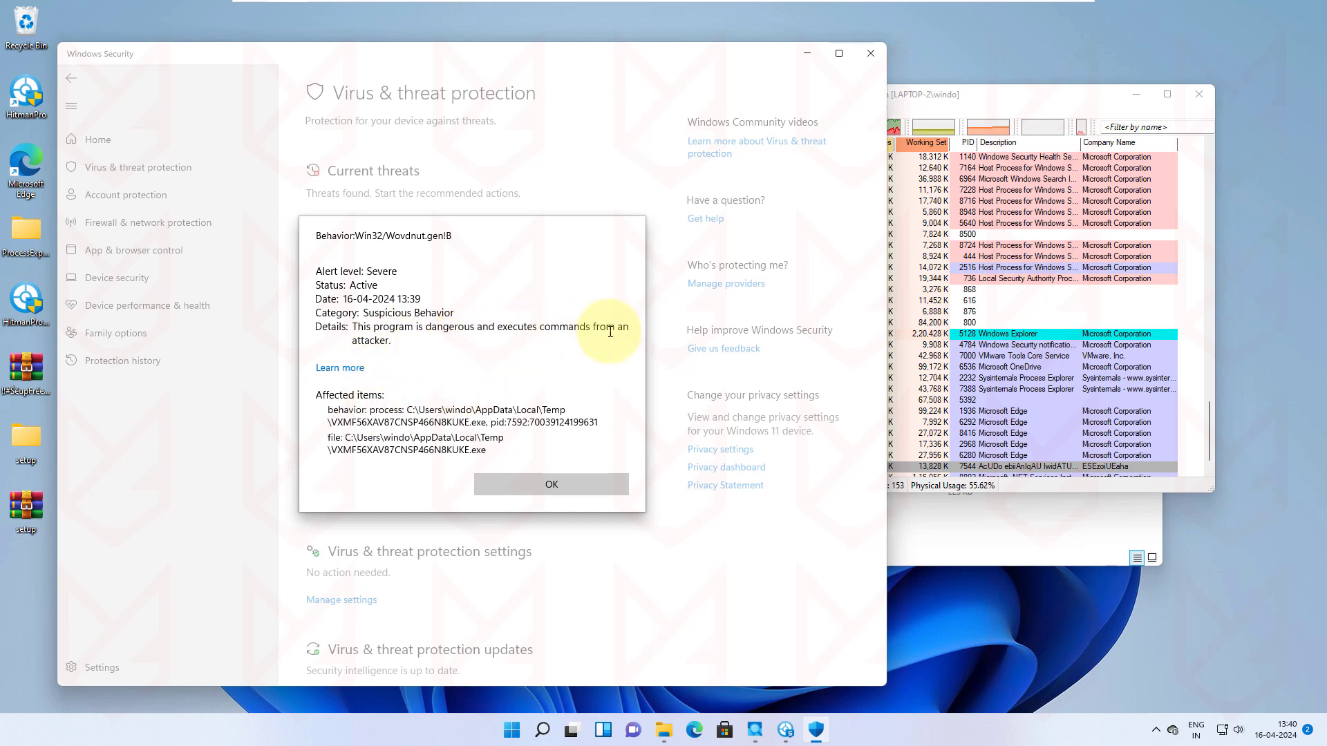
pyautogui.moveTo(512, 327); pyautogui.dragTo(601, 355)
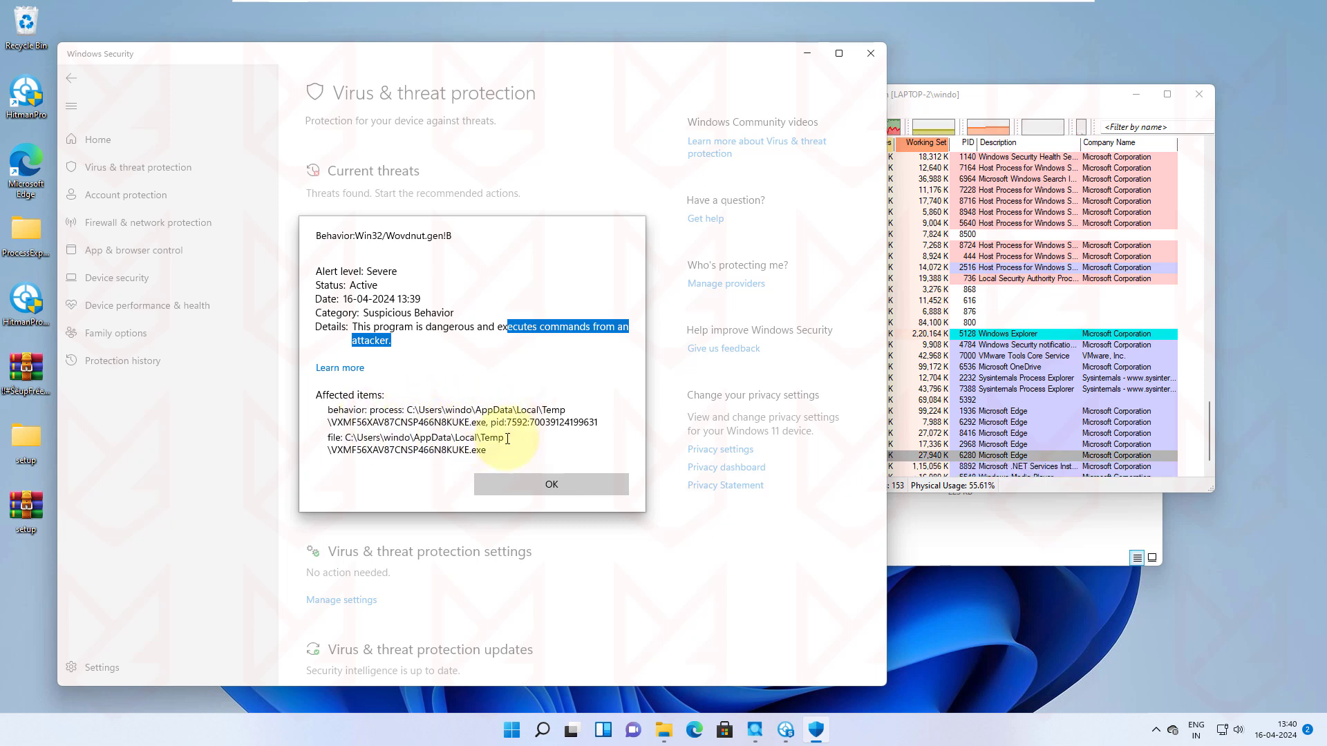
pyautogui.click(557, 490)
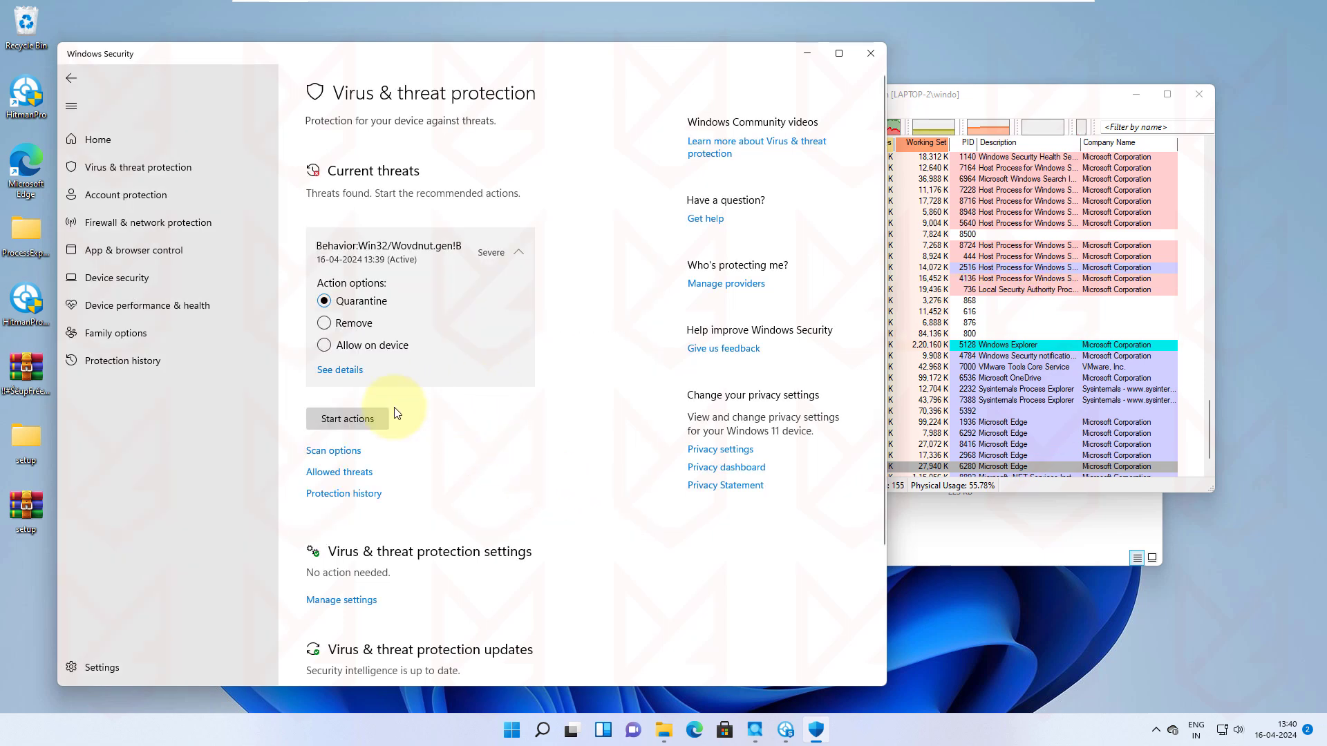
# Step: Move the Windows Security window aside to reveal the HitmanPro scan
pyautogui.scroll(-2, 366, 362)
pyautogui.scroll(2, 377, 349)
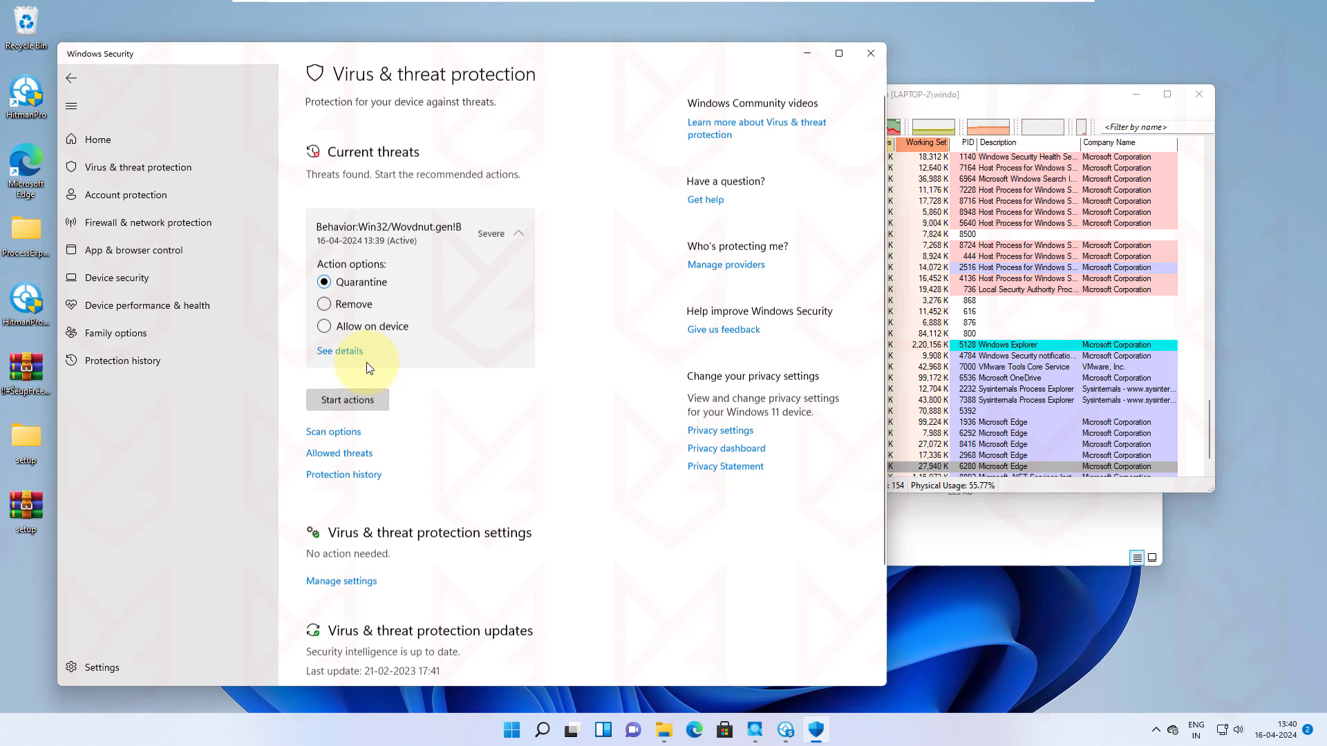
pyautogui.moveTo(554, 56); pyautogui.dragTo(826, 71)
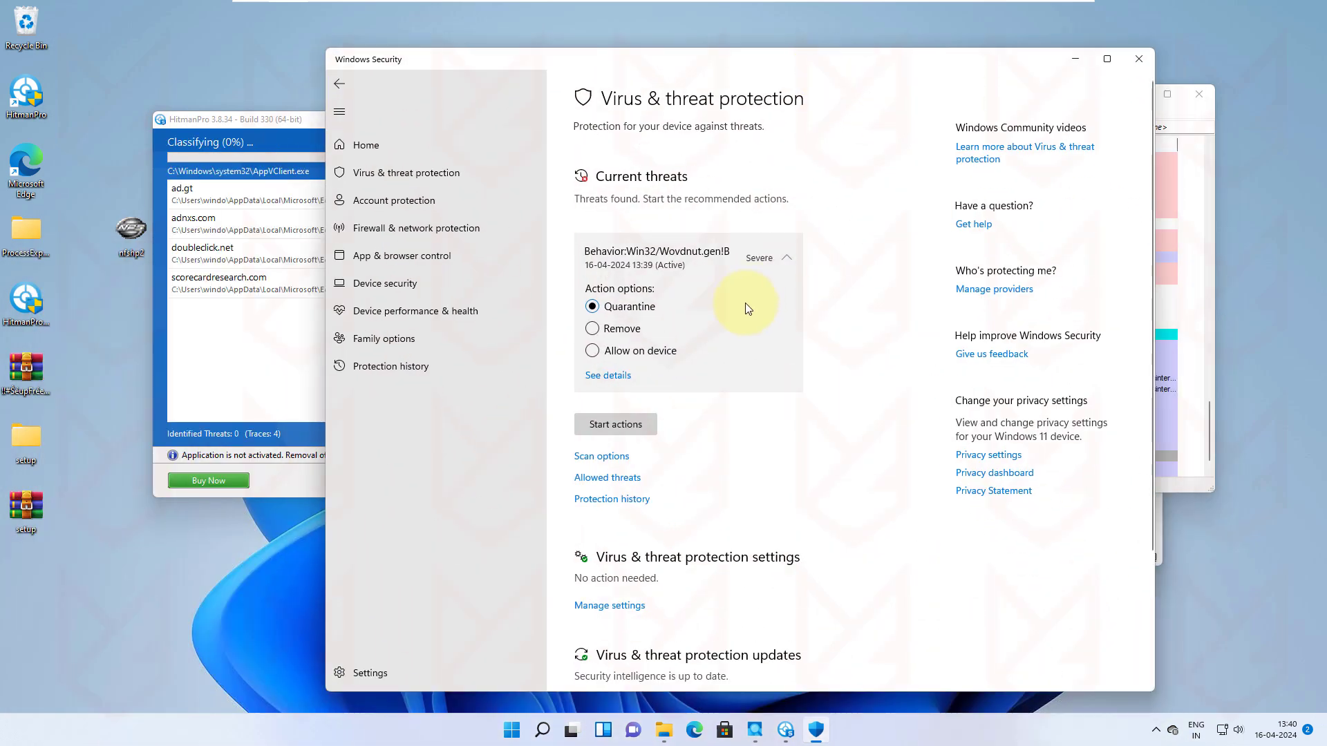
pyautogui.moveTo(621, 61); pyautogui.dragTo(676, 74)
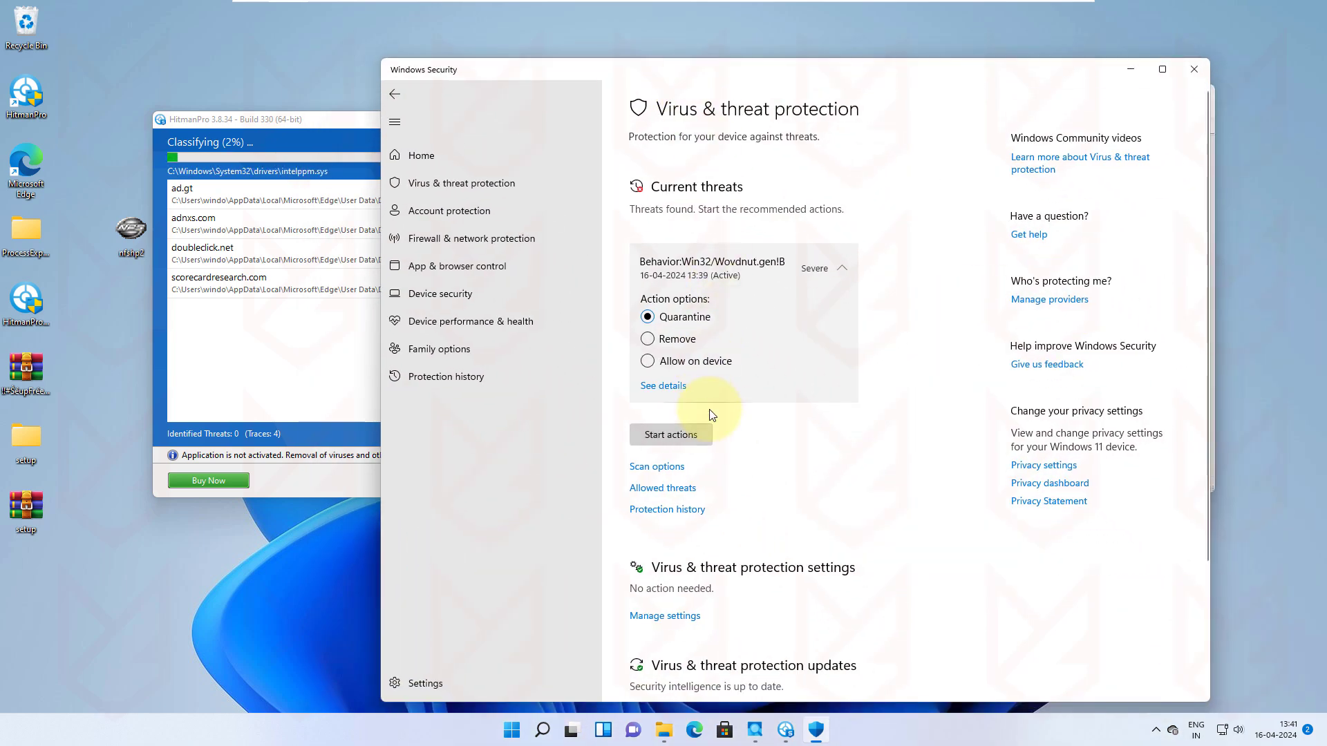
# Step: Check the PUA and Threat blocked entries in protection history, then minimize Windows Security
pyautogui.click(662, 511)
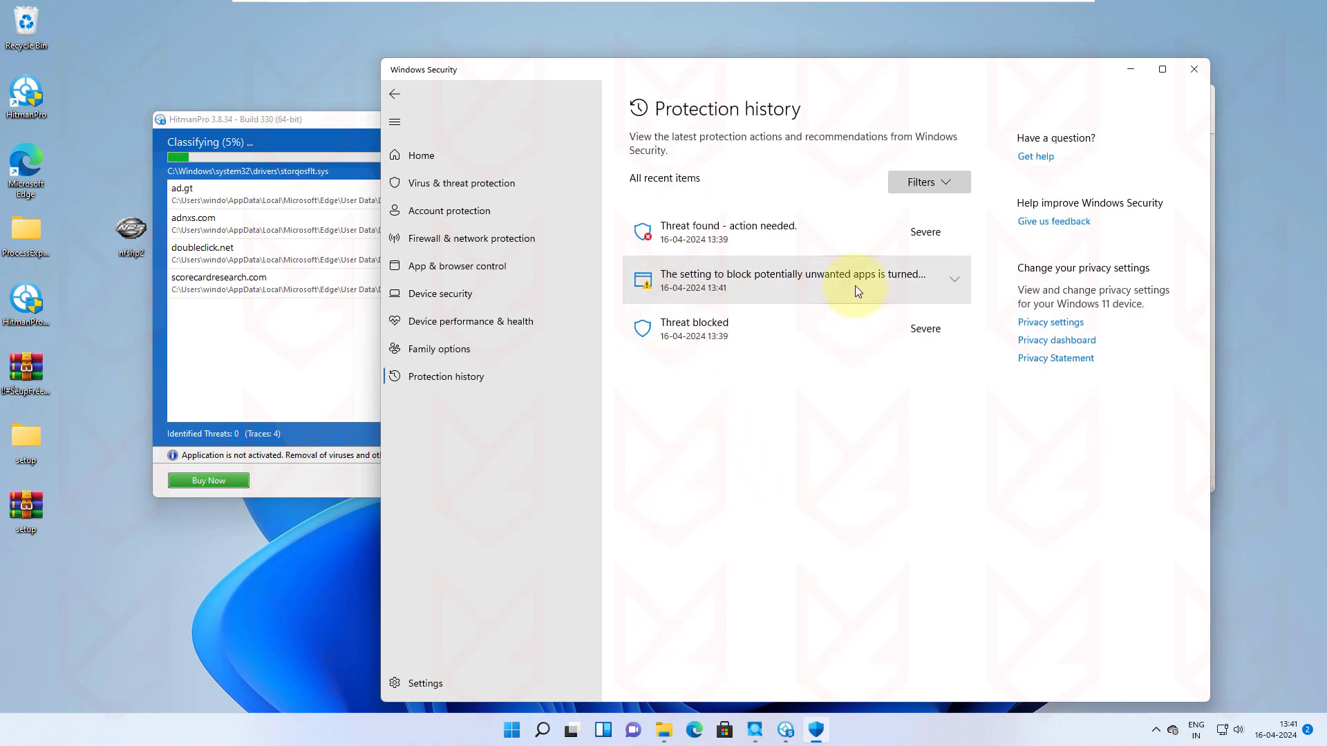
pyautogui.click(947, 281)
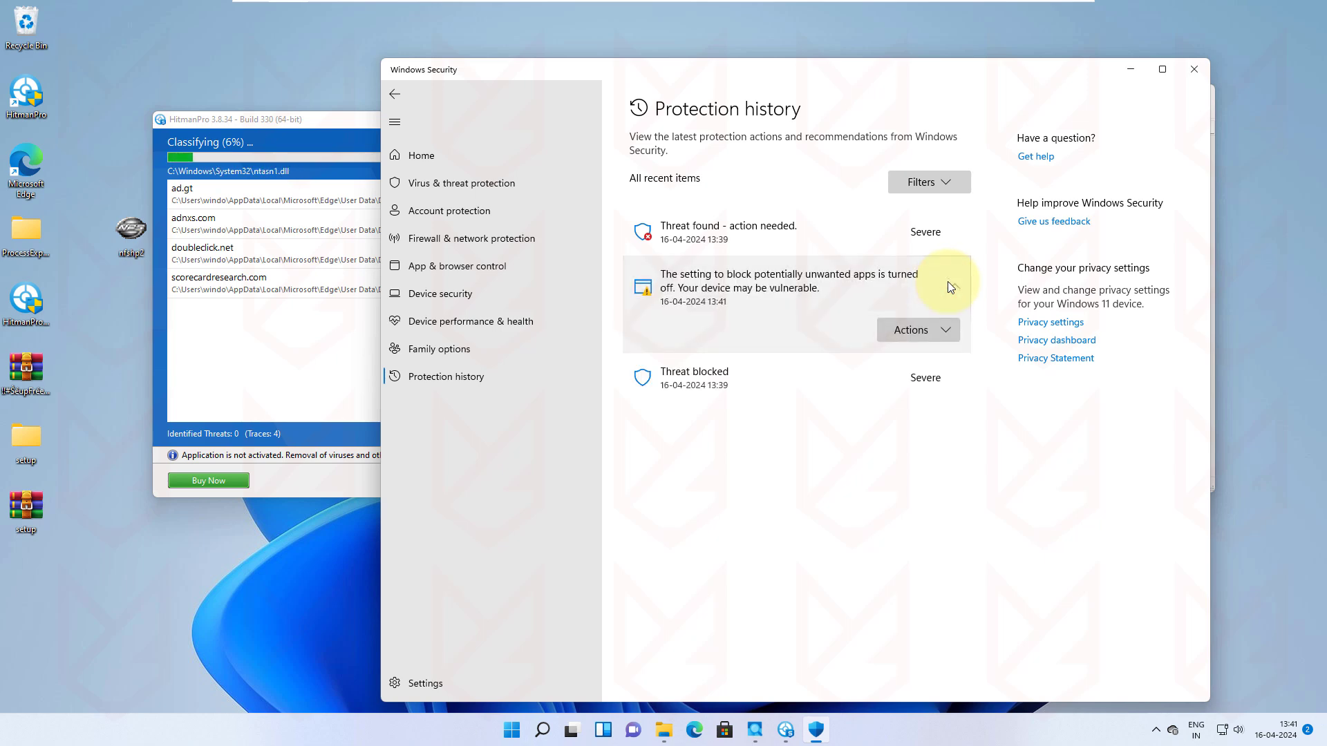
pyautogui.click(791, 376)
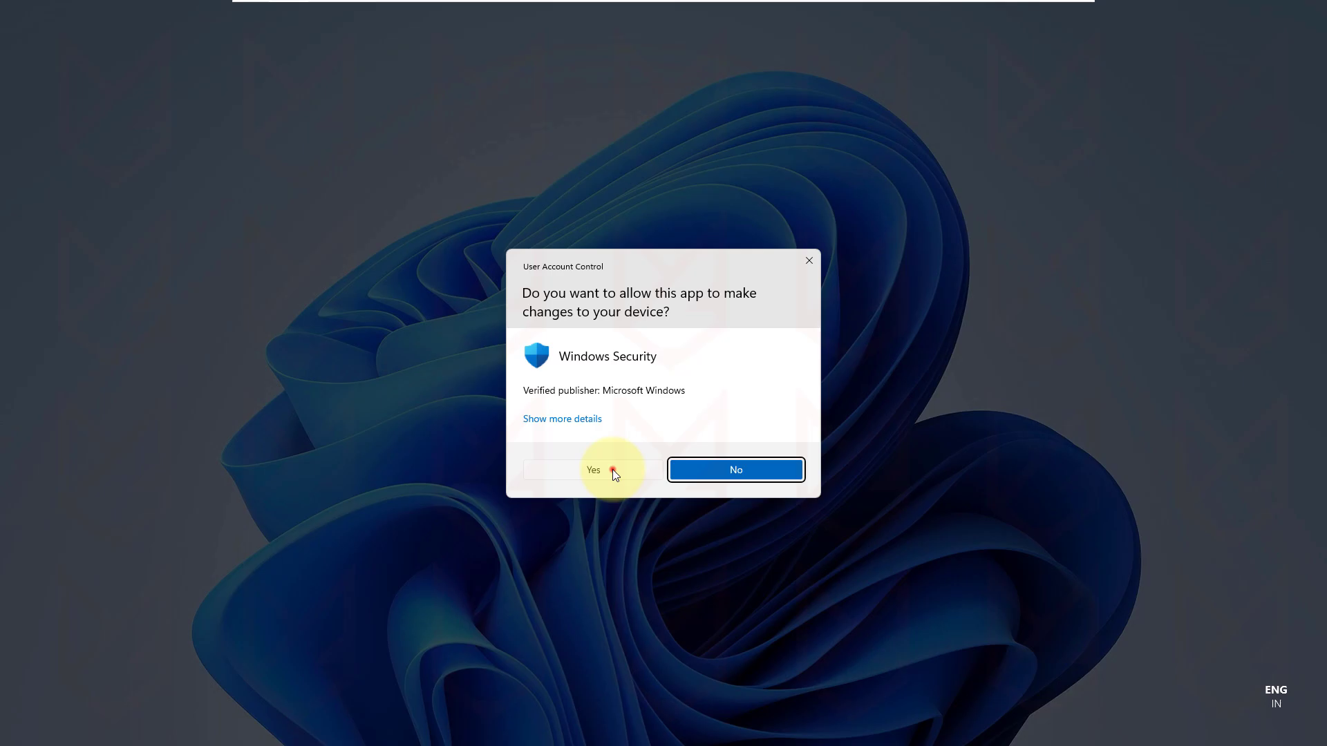
pyautogui.click(612, 470)
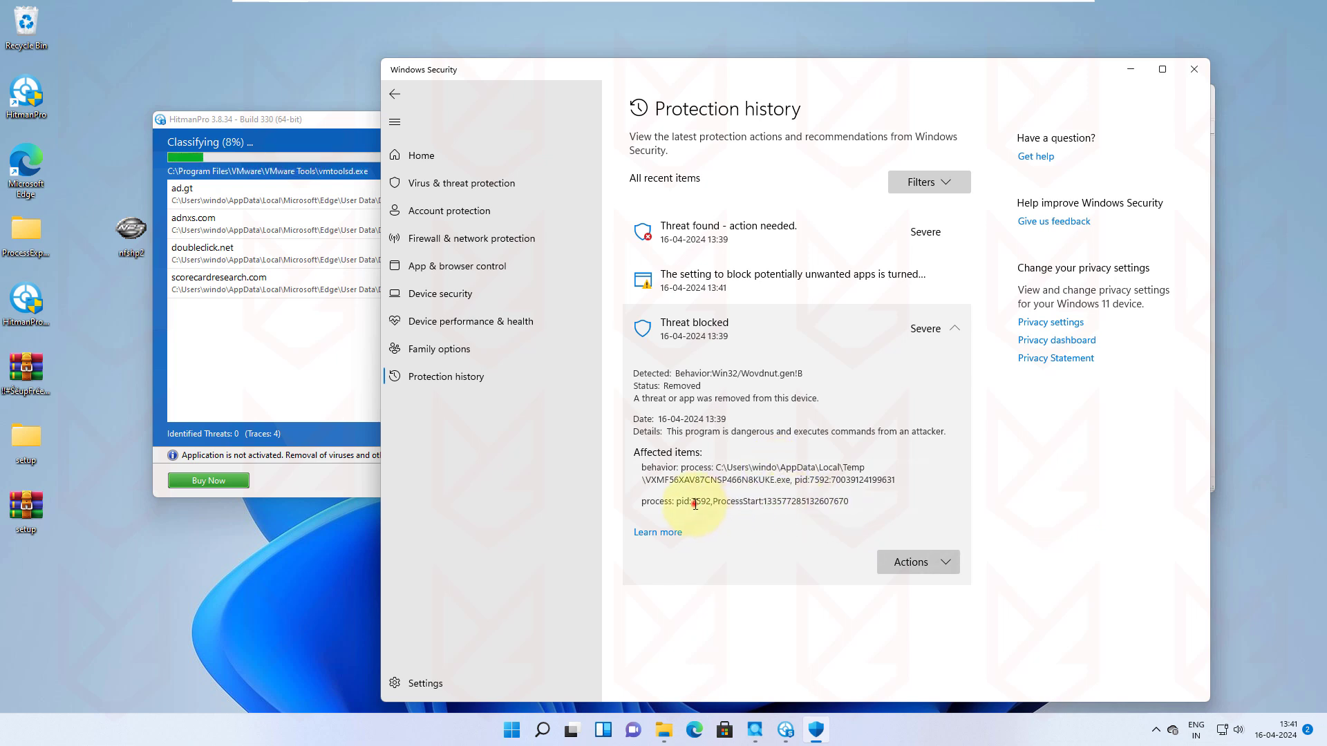
pyautogui.click(739, 502)
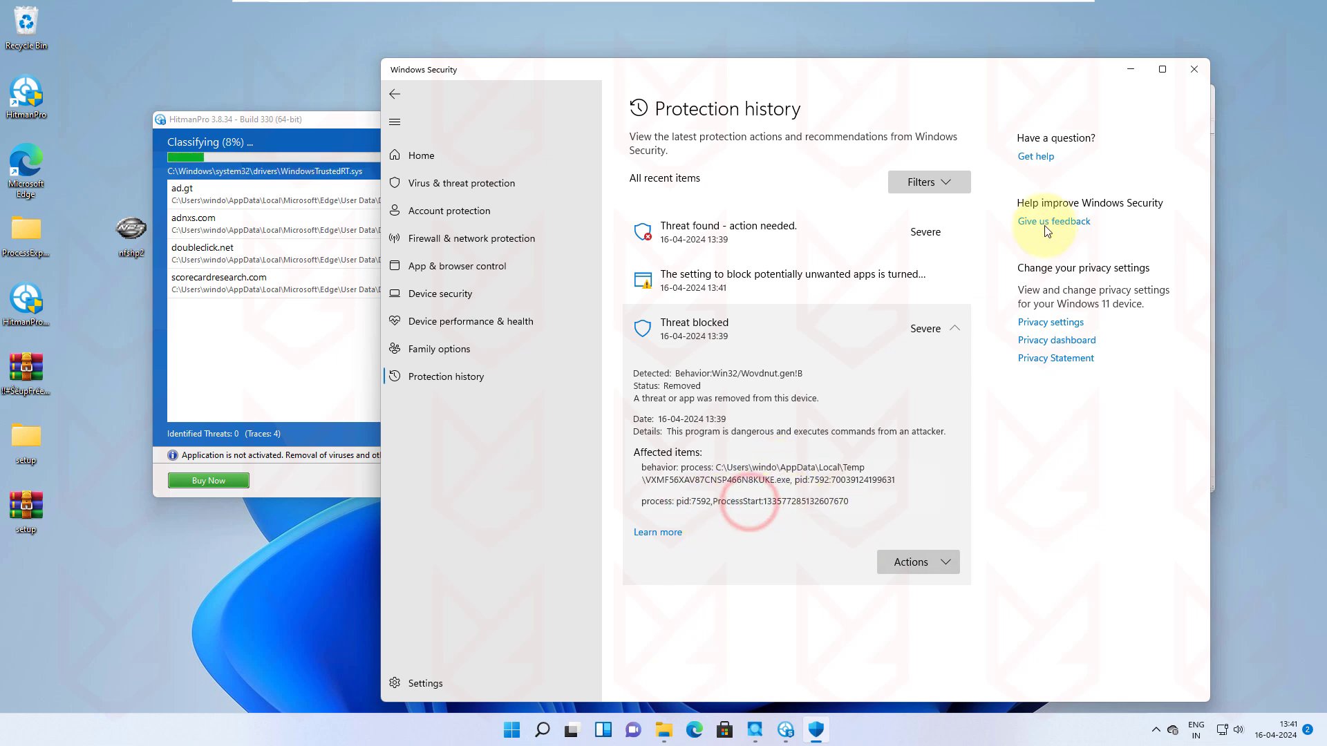
pyautogui.click(1131, 69)
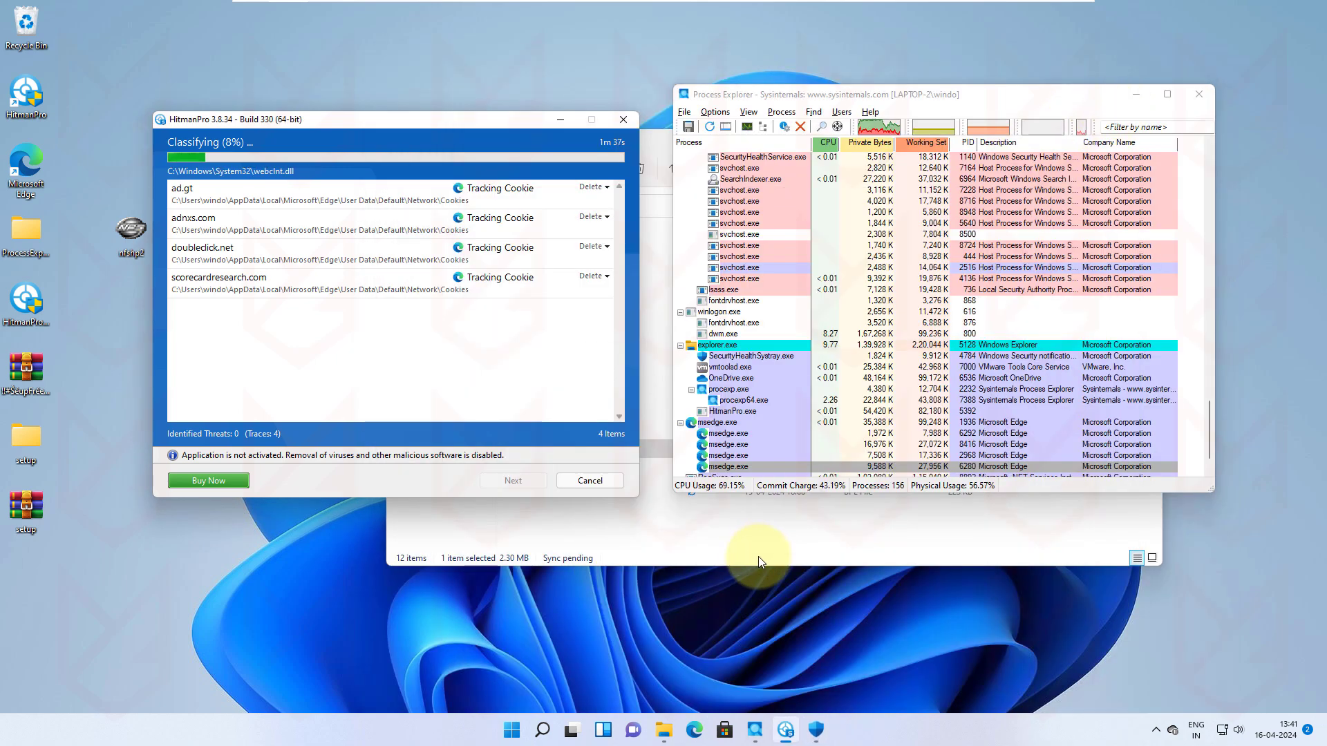